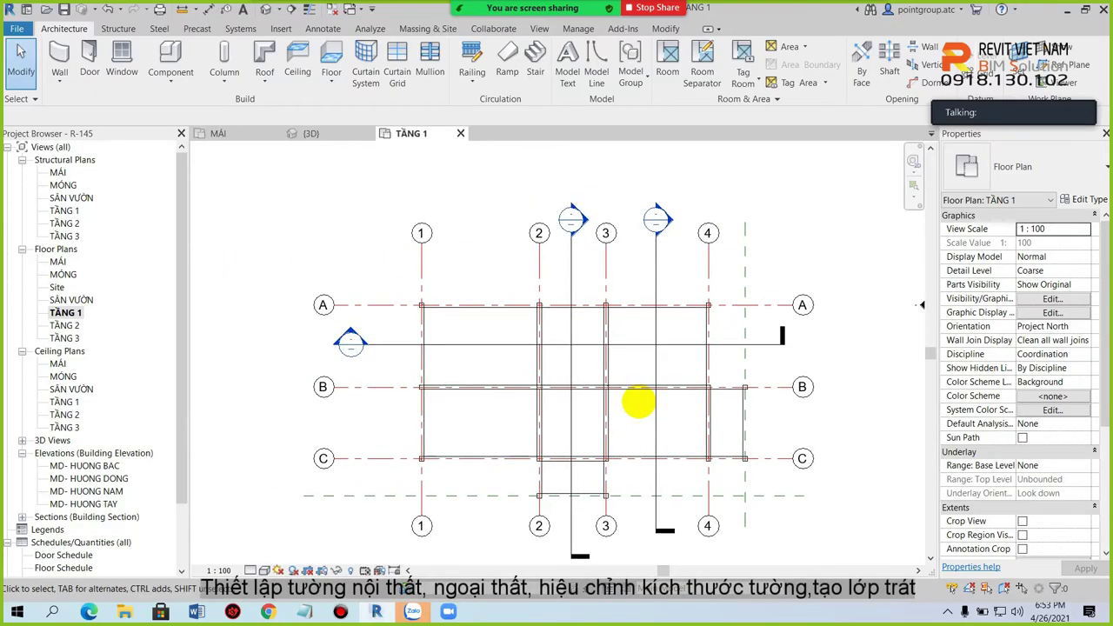
- In the TẦNG 1 plan, show the Wall drop-down options on the Architecture tab
scroll(600, 397, "down", 2)
scroll(600, 397, "up", 3)
scroll(567, 355, "up", 2)
left_click(59, 80)
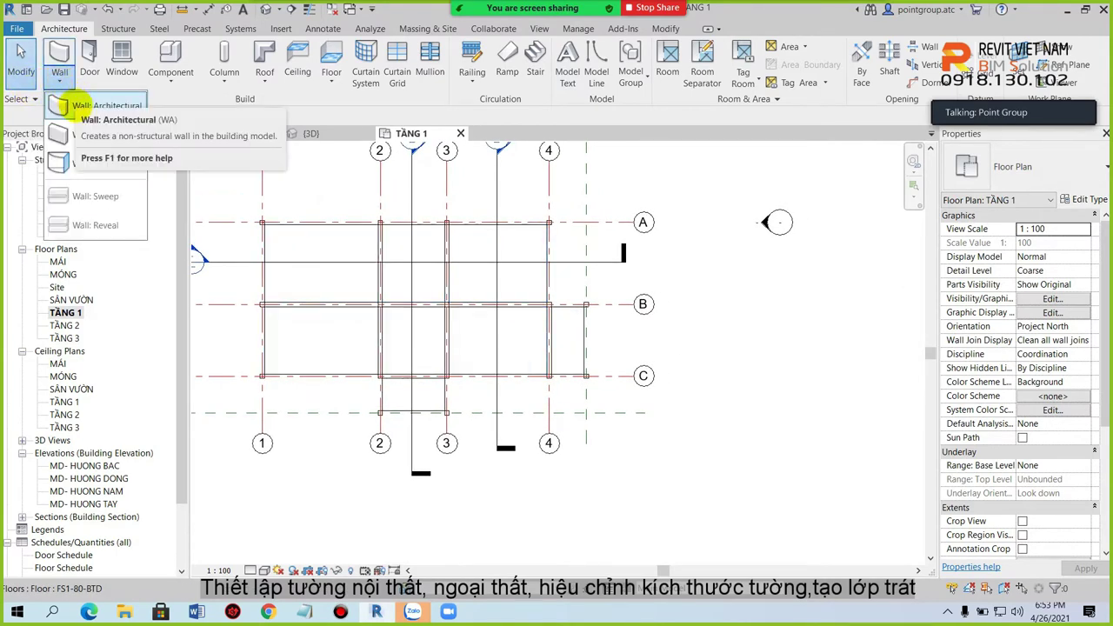
- Start an architectural wall, browse the wall type list, and choose Basic Wall Generic - 200mm
left_click(77, 106)
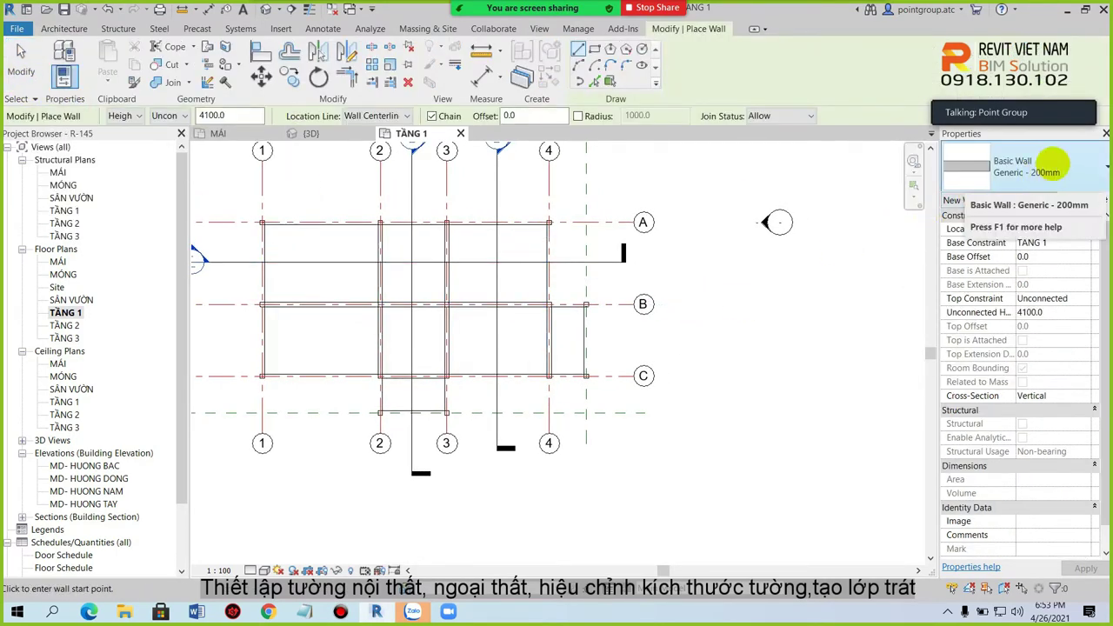
left_click(1043, 165)
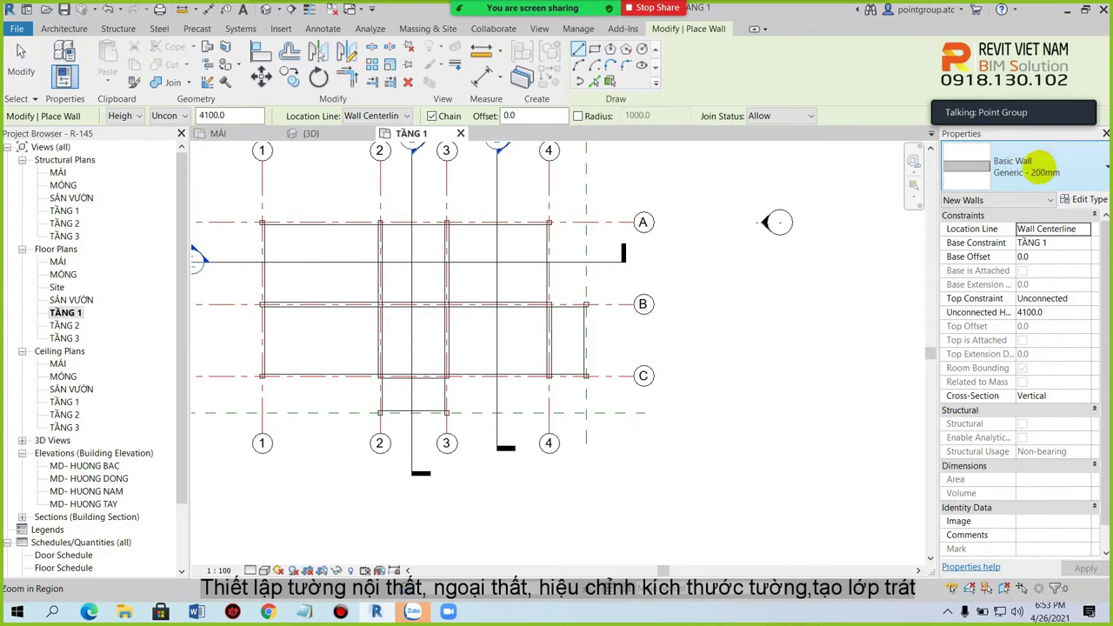
scroll(1036, 425, "up", 3)
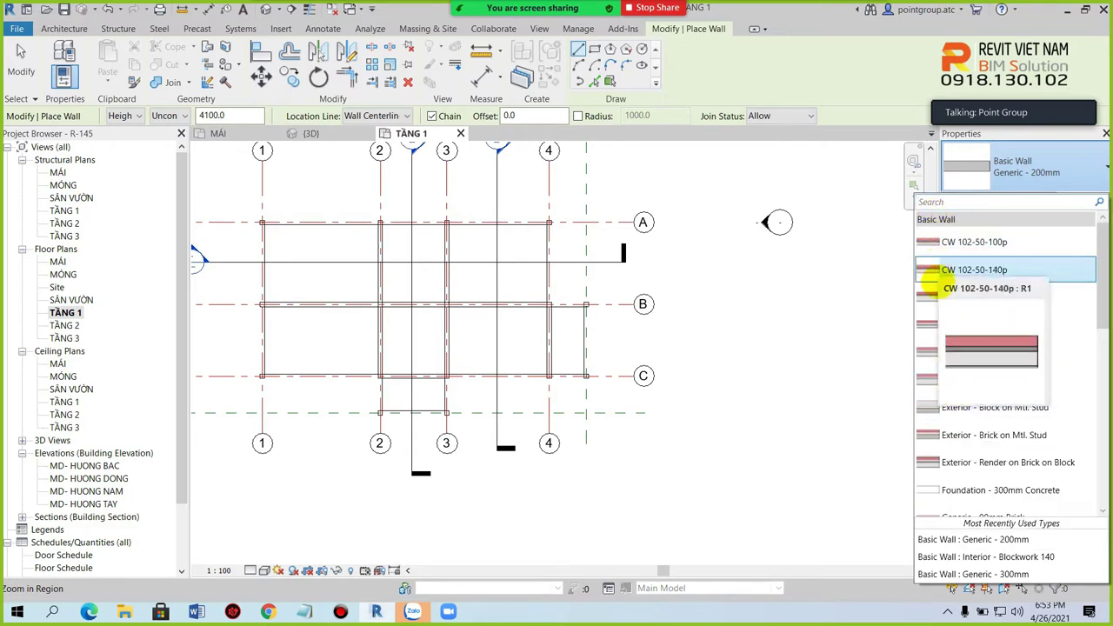
scroll(950, 318, "down", 2)
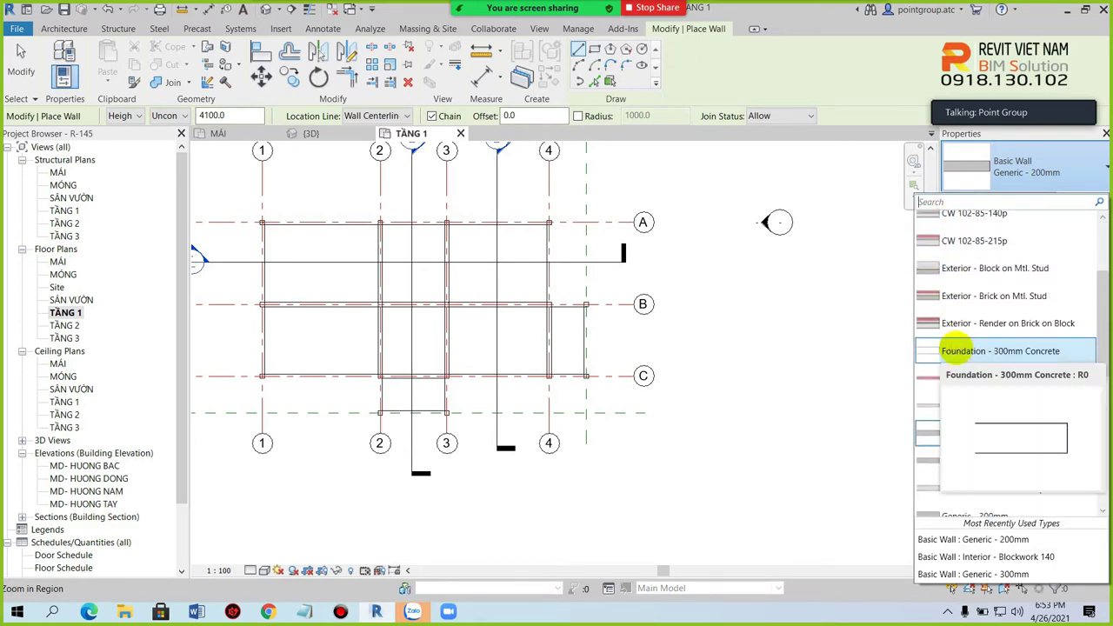
scroll(952, 348, "down", 1)
scroll(951, 367, "down", 1)
scroll(965, 418, "down", 2)
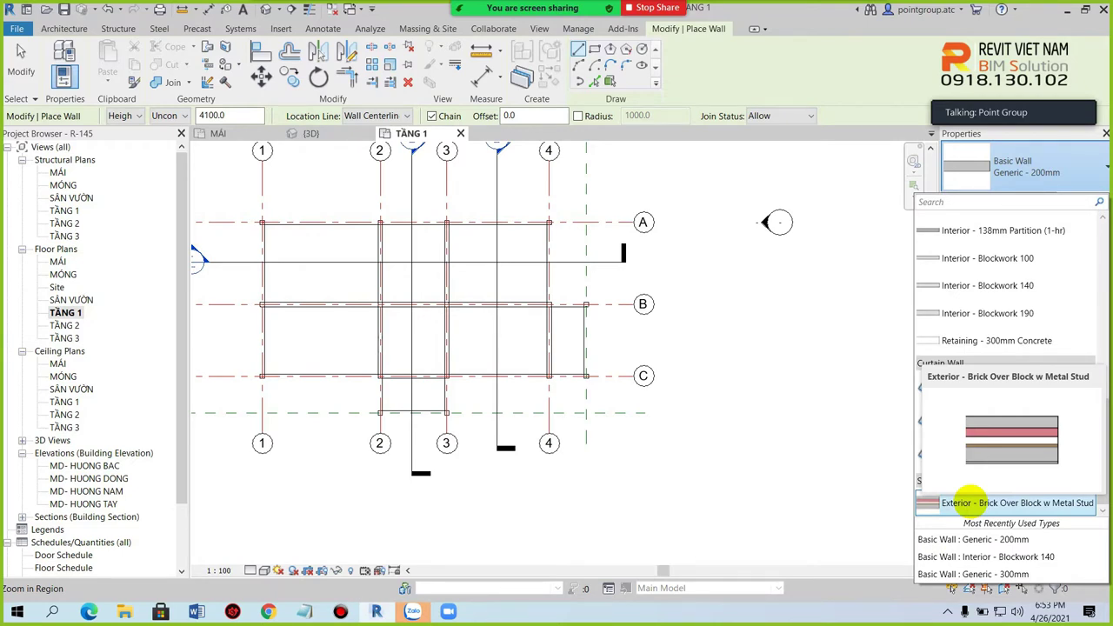
scroll(924, 261, "up", 3)
scroll(965, 304, "up", 3)
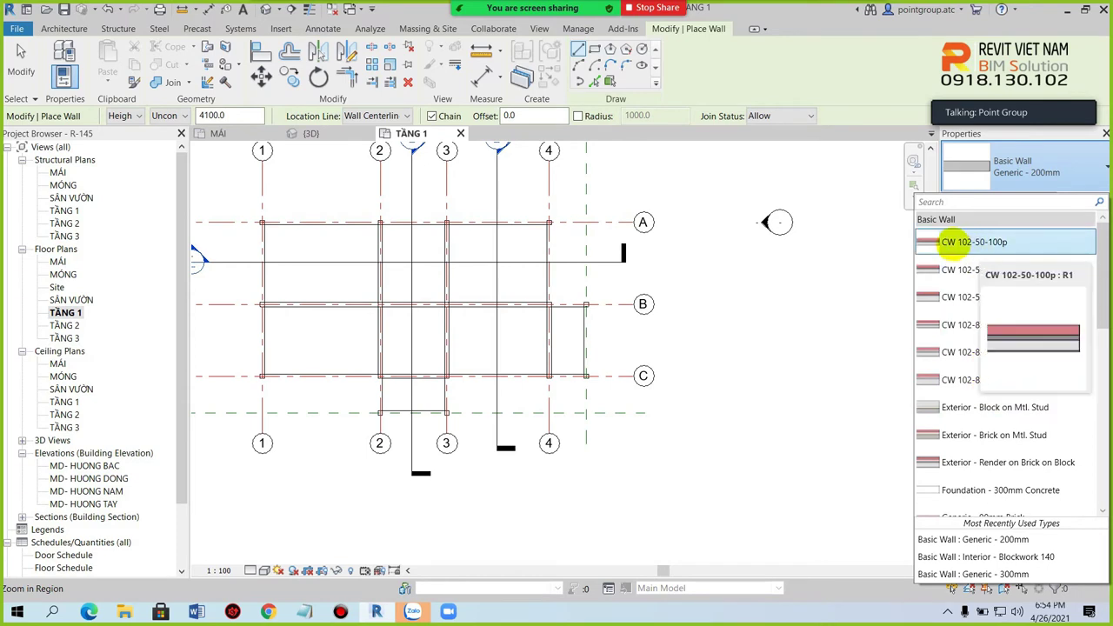
scroll(953, 261, "down", 1)
scroll(953, 266, "down", 2)
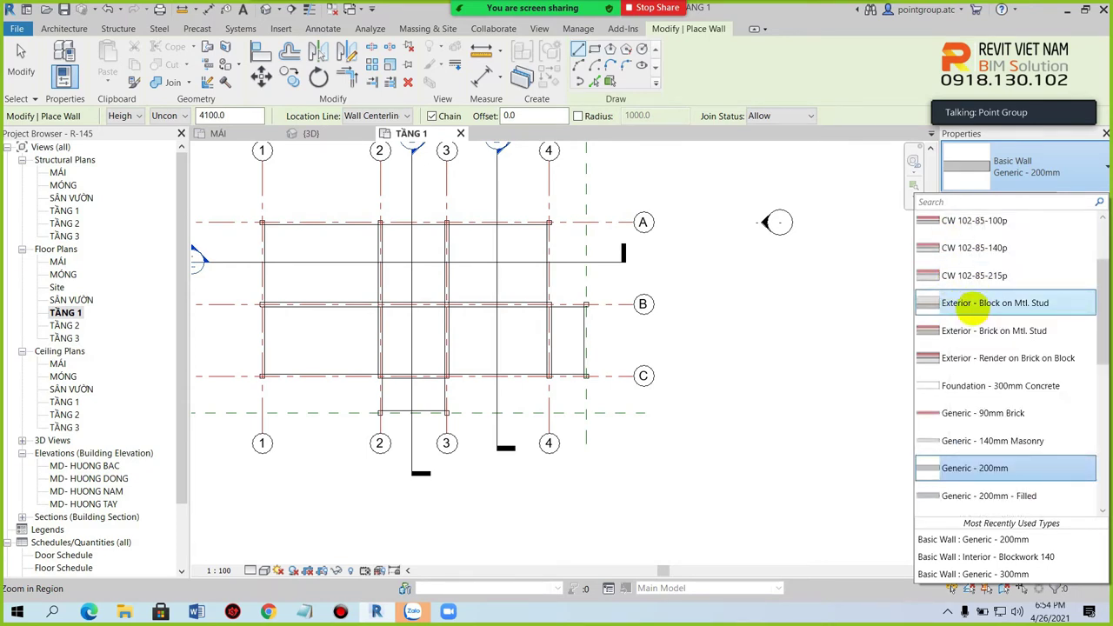
scroll(971, 309, "down", 2)
scroll(981, 469, "down", 3)
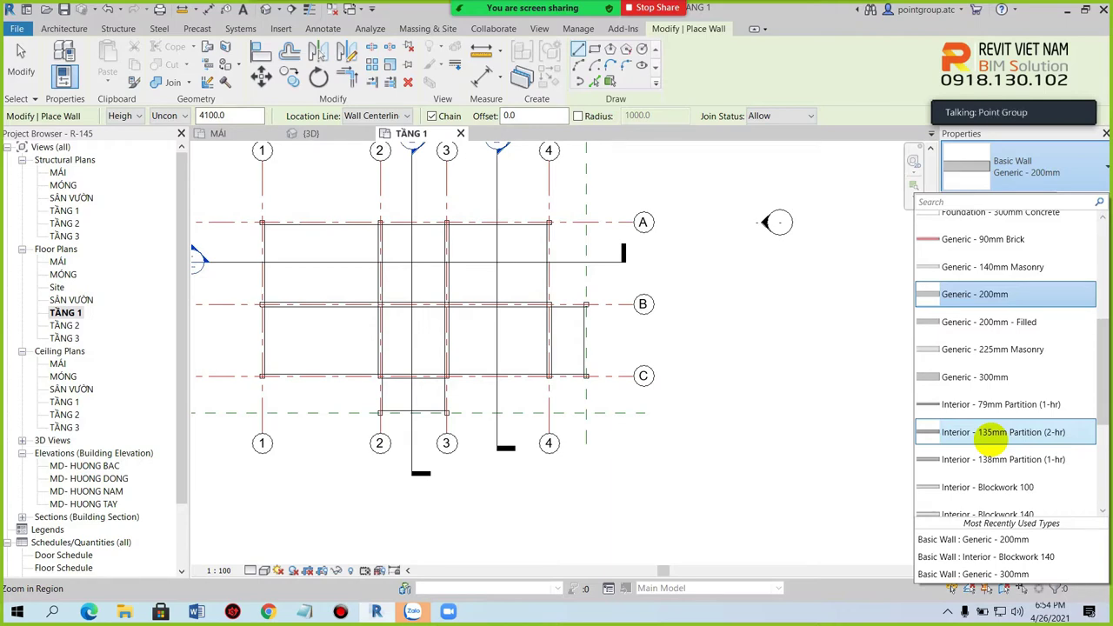
scroll(994, 383, "up", 2)
scroll(1000, 347, "up", 1)
scroll(1014, 461, "down", 2)
scroll(1006, 438, "down", 1)
left_click(983, 329)
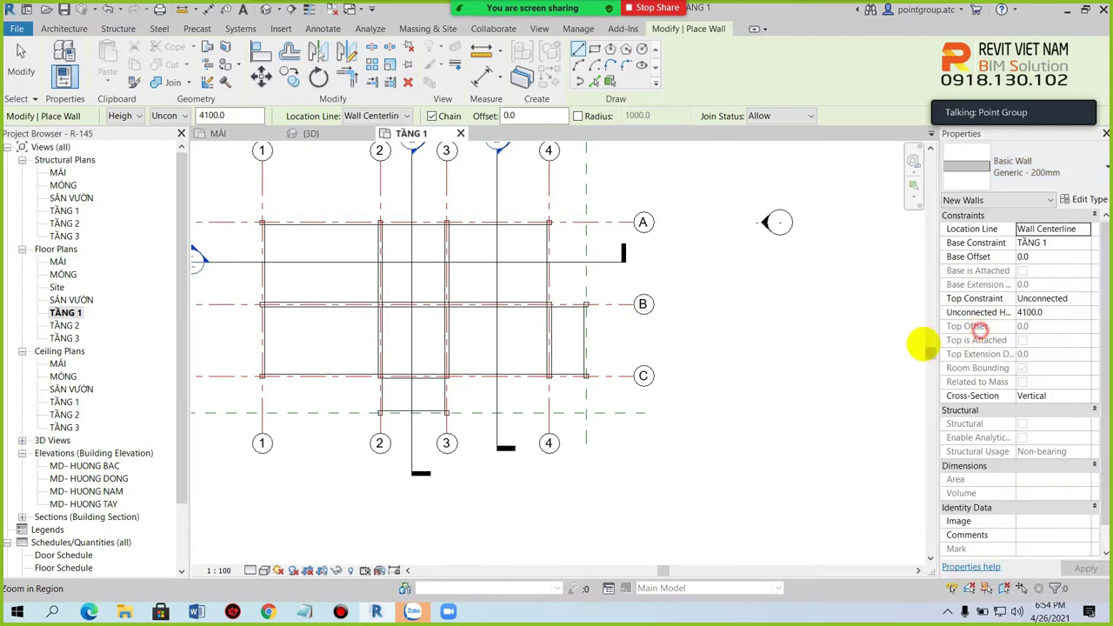
- Review the base level and 4100 height, then set Top Constraint to Up to level: TẦNG 2
scroll(636, 449, "up", 3)
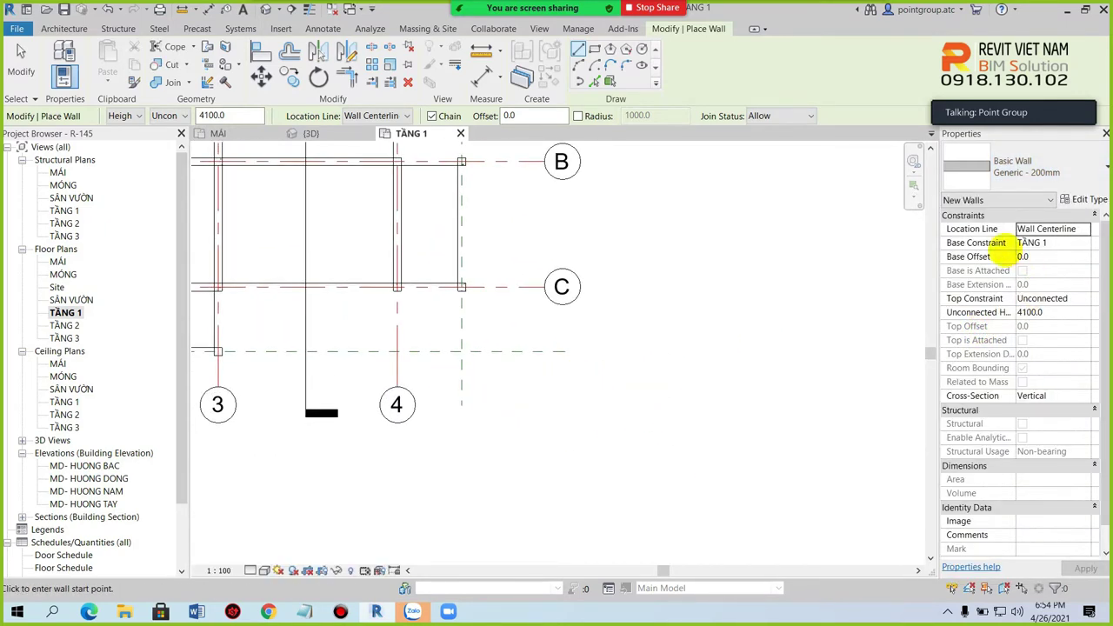
left_click(1072, 243)
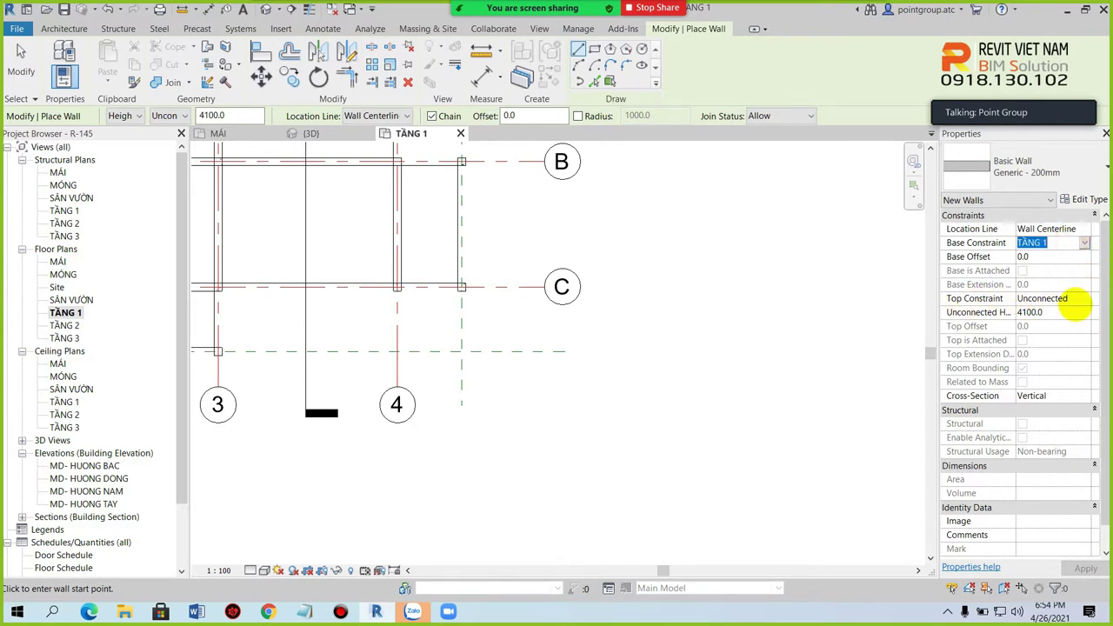
left_click(1074, 298)
left_click(1084, 299)
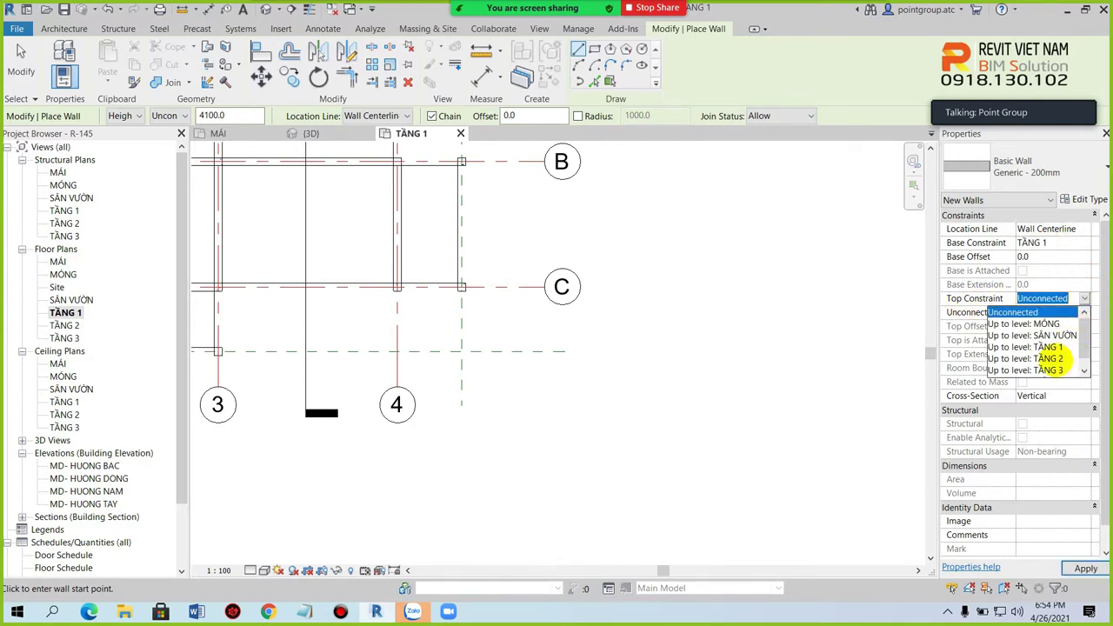
left_click(1069, 298)
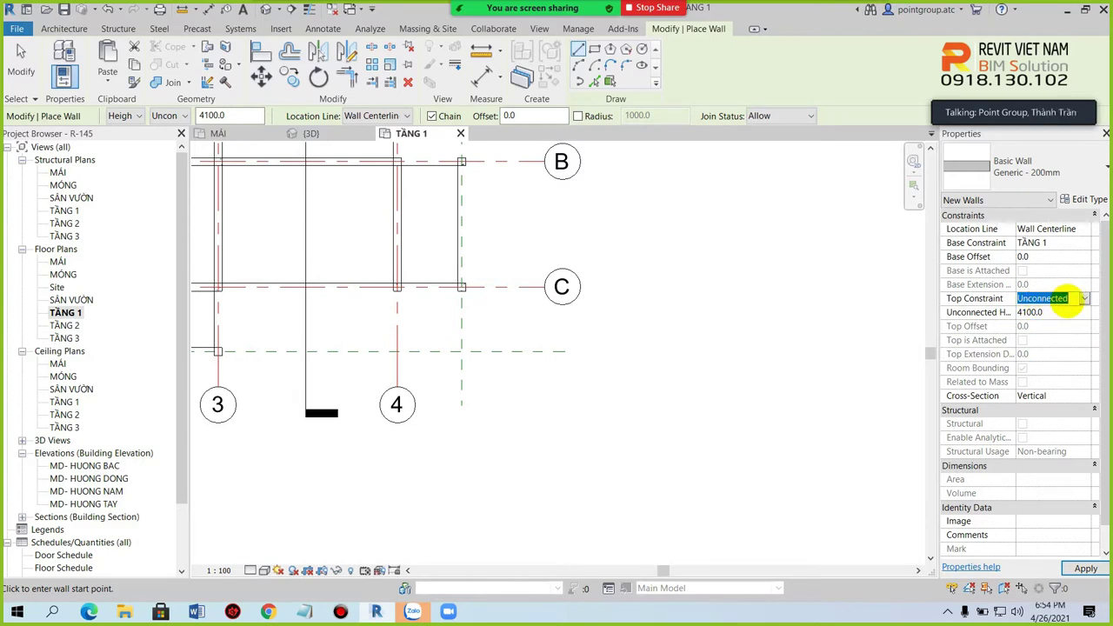
left_click(1048, 314)
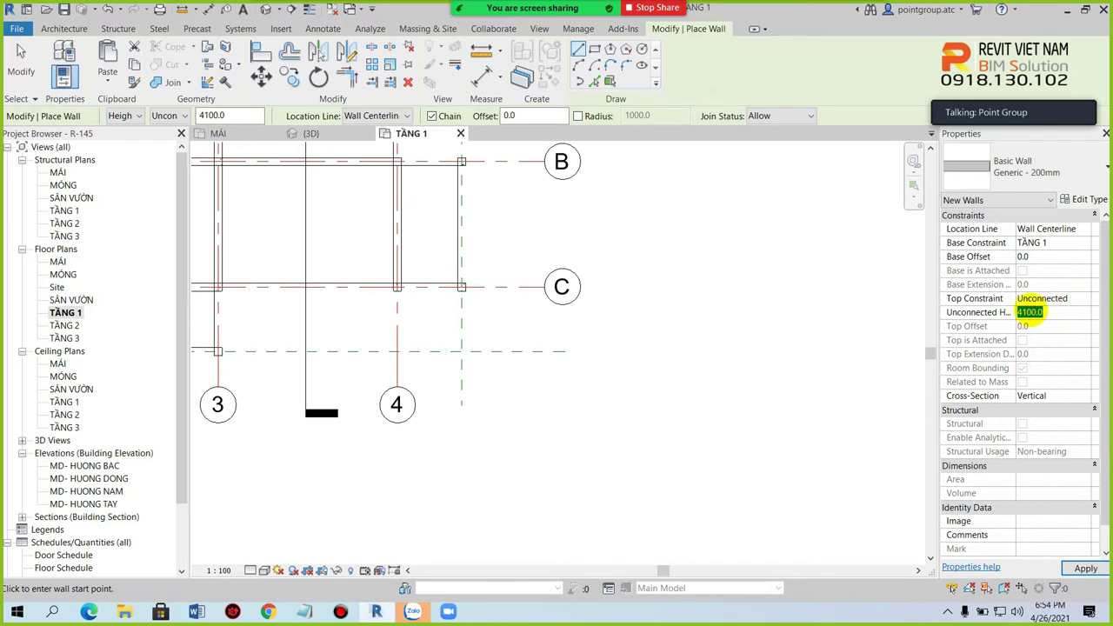
left_click(1075, 300)
left_click(1084, 299)
left_click(1048, 357)
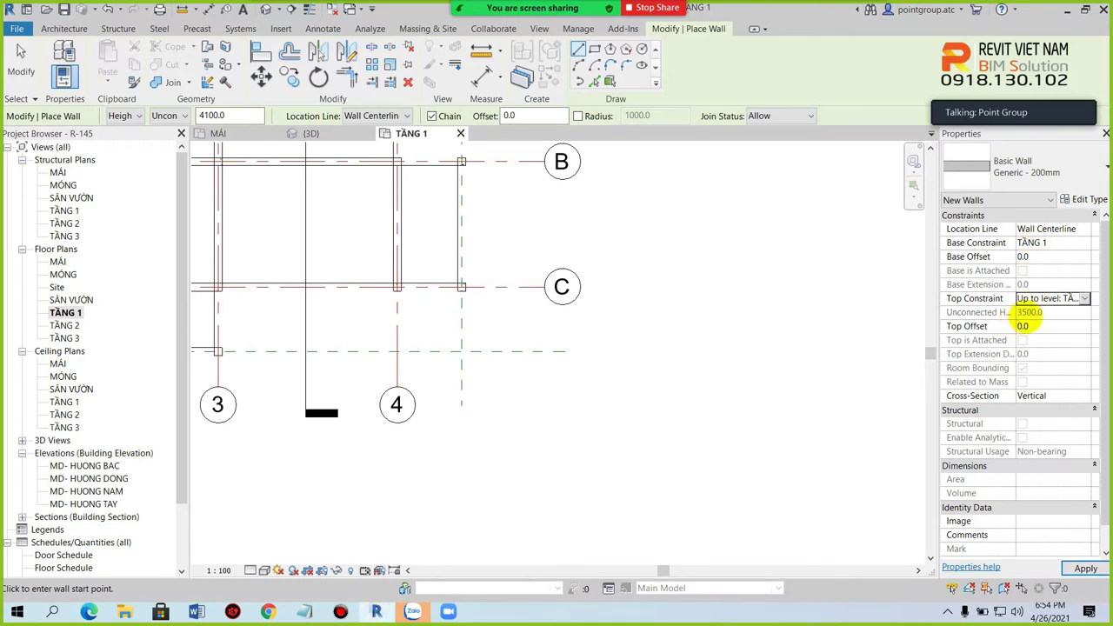
- Draw a 4600 mm wall from the gridline intersection, then select it
scroll(568, 407, "up", 1)
scroll(547, 378, "up", 1)
scroll(469, 321, "up", 3)
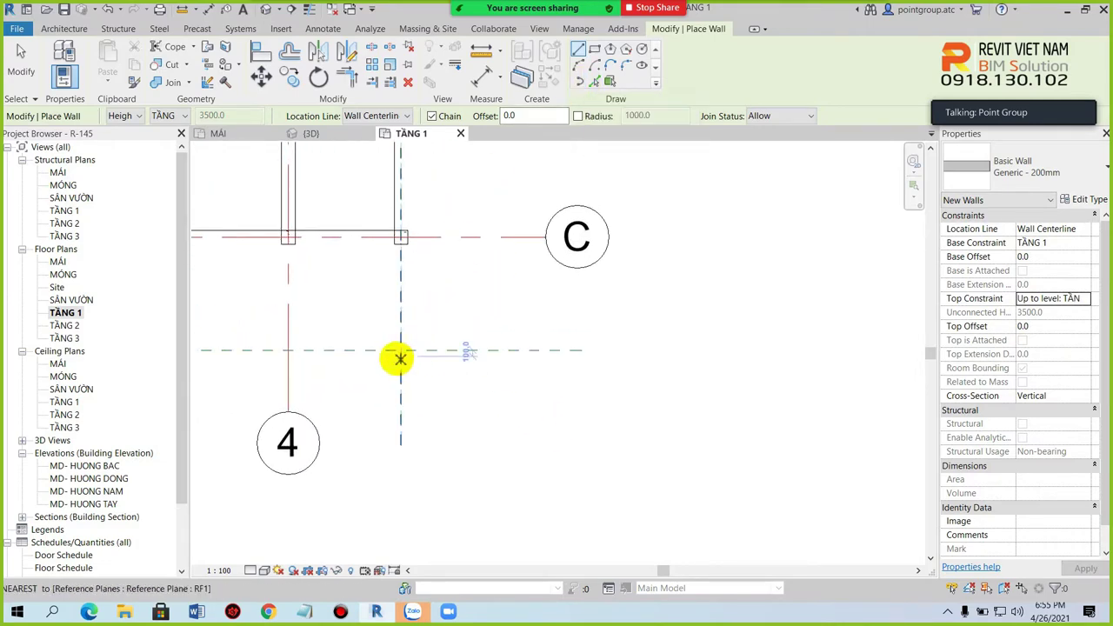
left_click(401, 350)
left_click(687, 350)
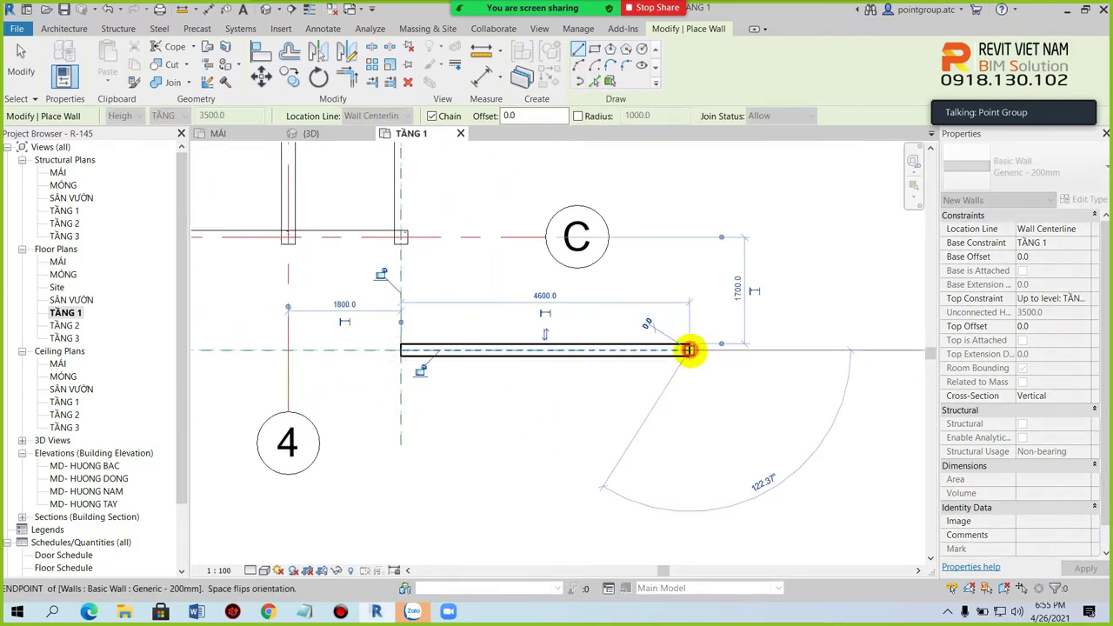
scroll(684, 357, "up", 2)
key("Escape")
key("Escape")
scroll(665, 368, "down", 2)
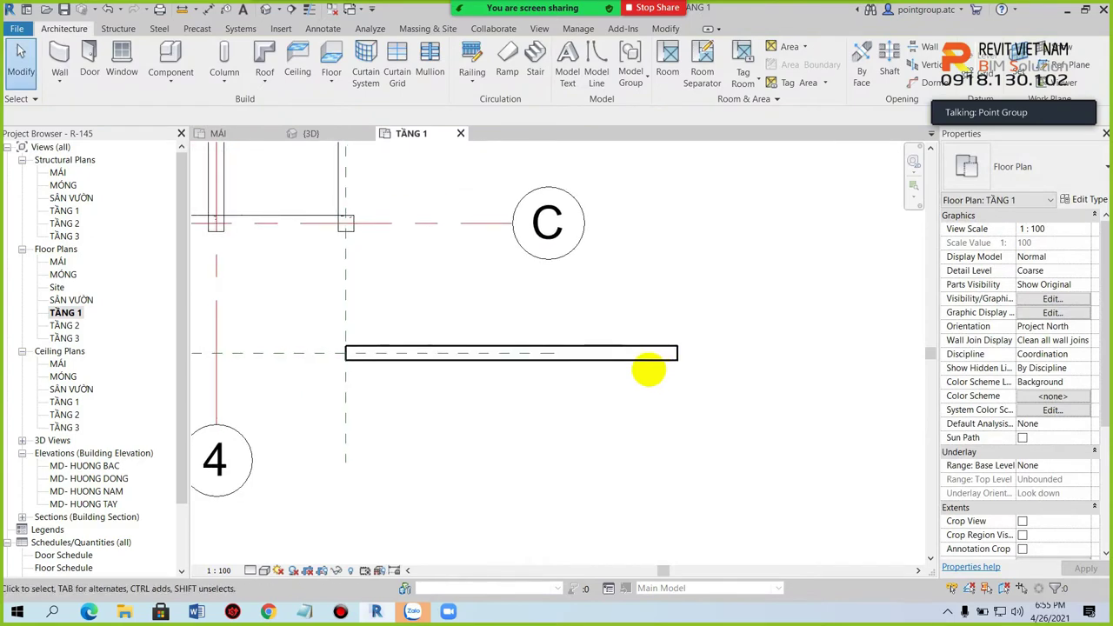
middle_click_drag(652, 368, 634, 371)
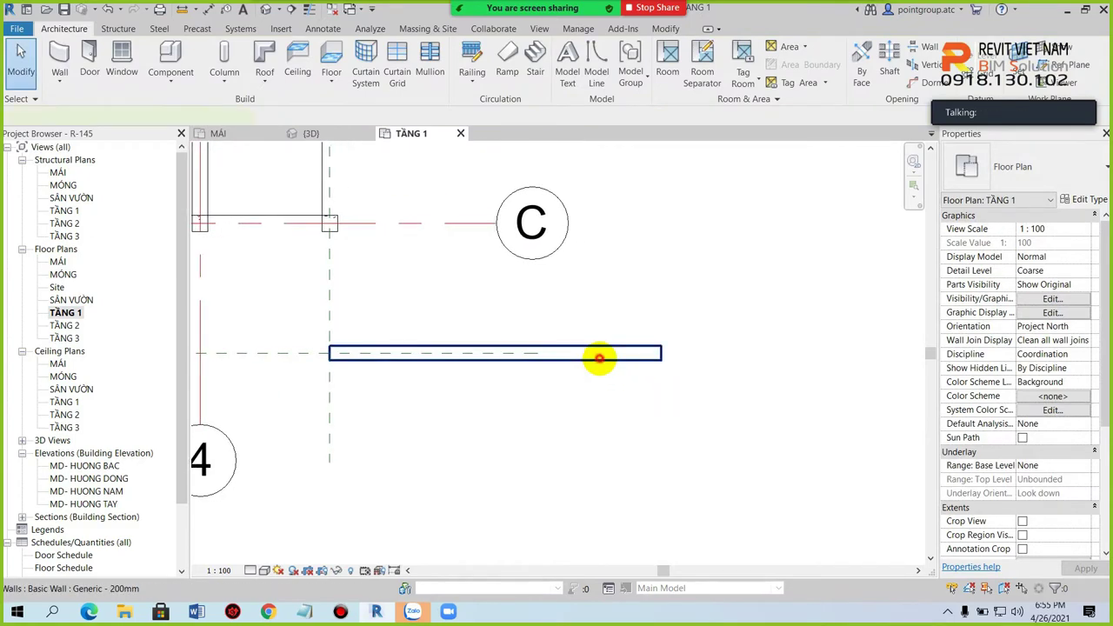
left_click(598, 355)
- Duplicate the Generic - 200mm type as a new wall type named WE-15-220-15
left_click(1081, 200)
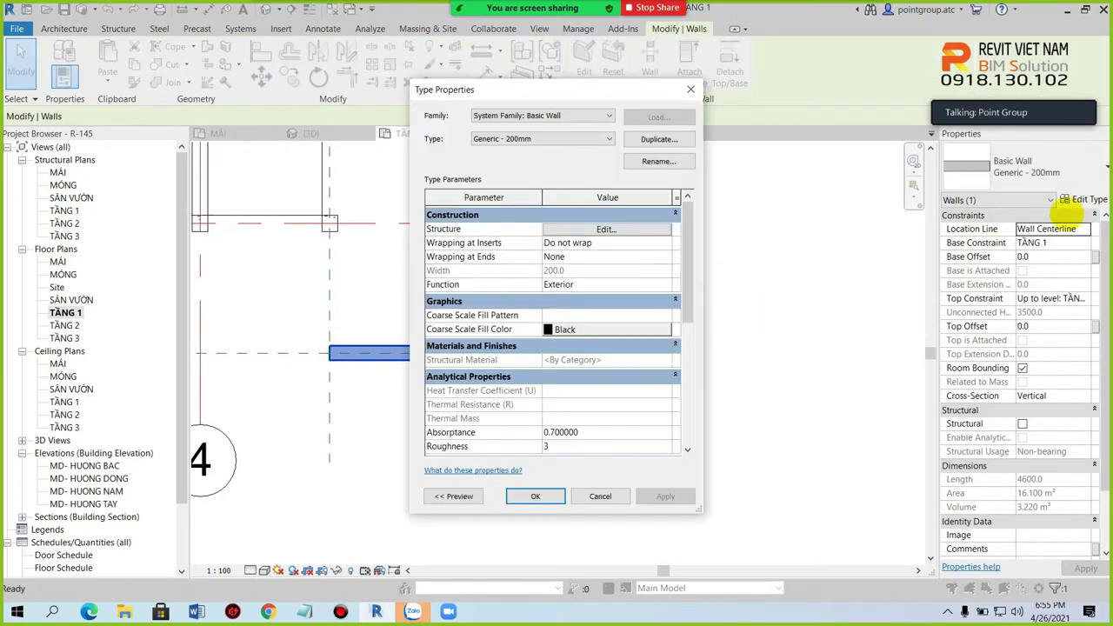
left_click_drag(791, 143, 788, 139)
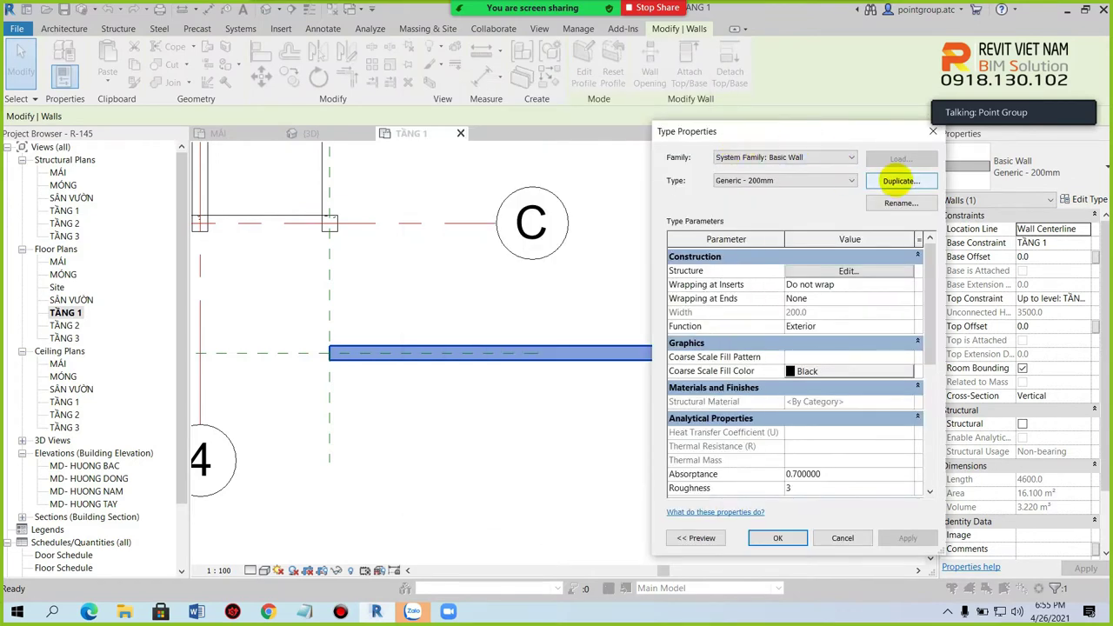
left_click(900, 180)
left_click_drag(809, 332, 739, 333)
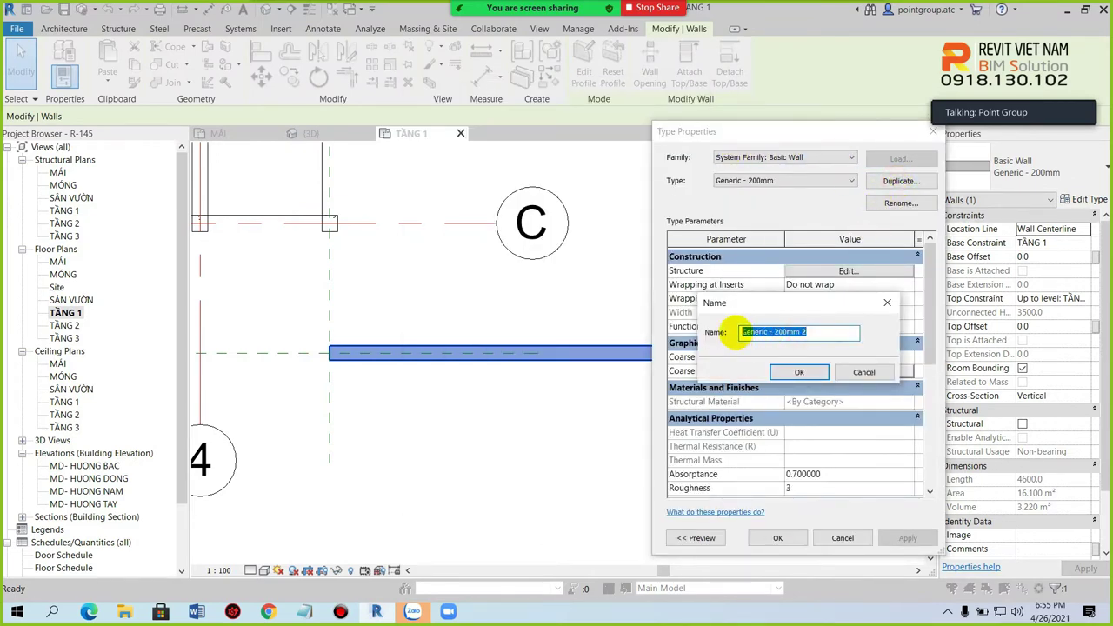
left_click_drag(816, 332, 740, 331)
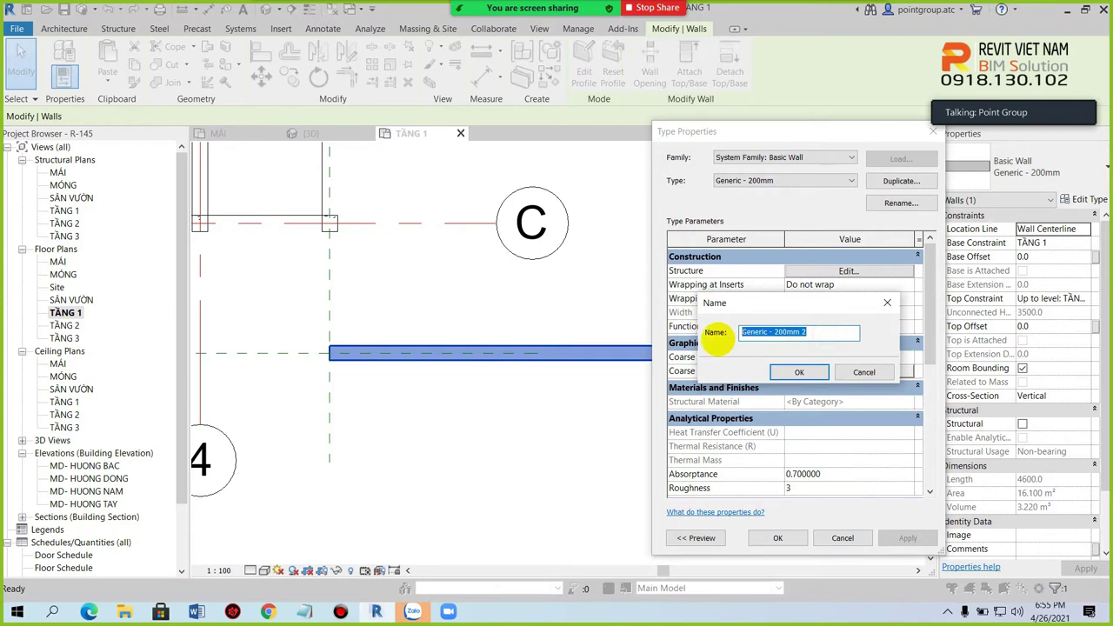
type("E")
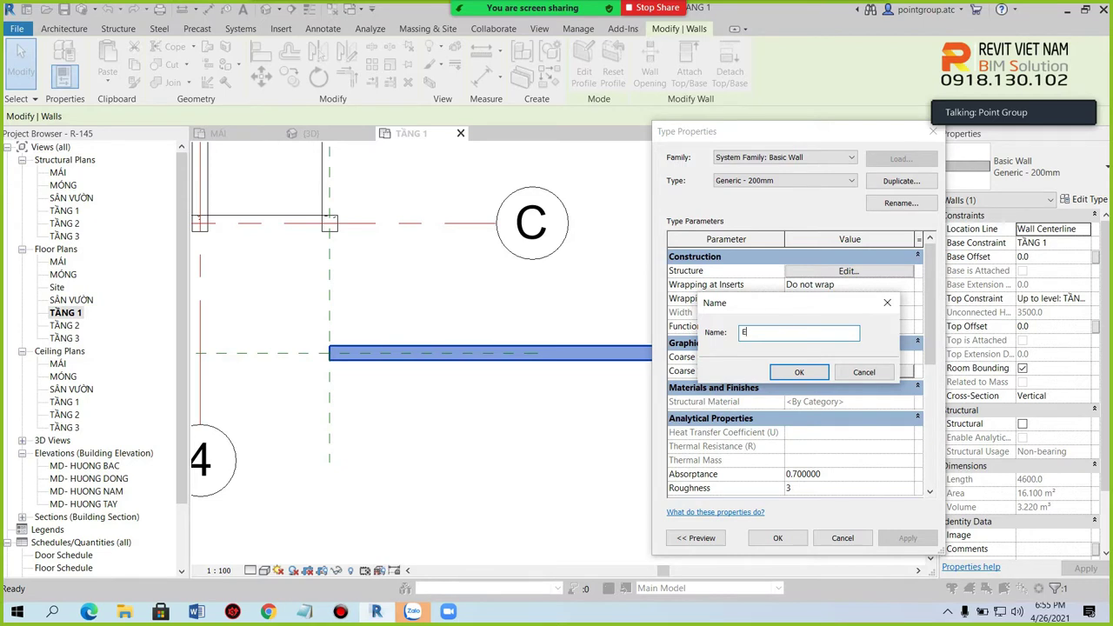
key("BackSpace")
type("WE-15-220-15")
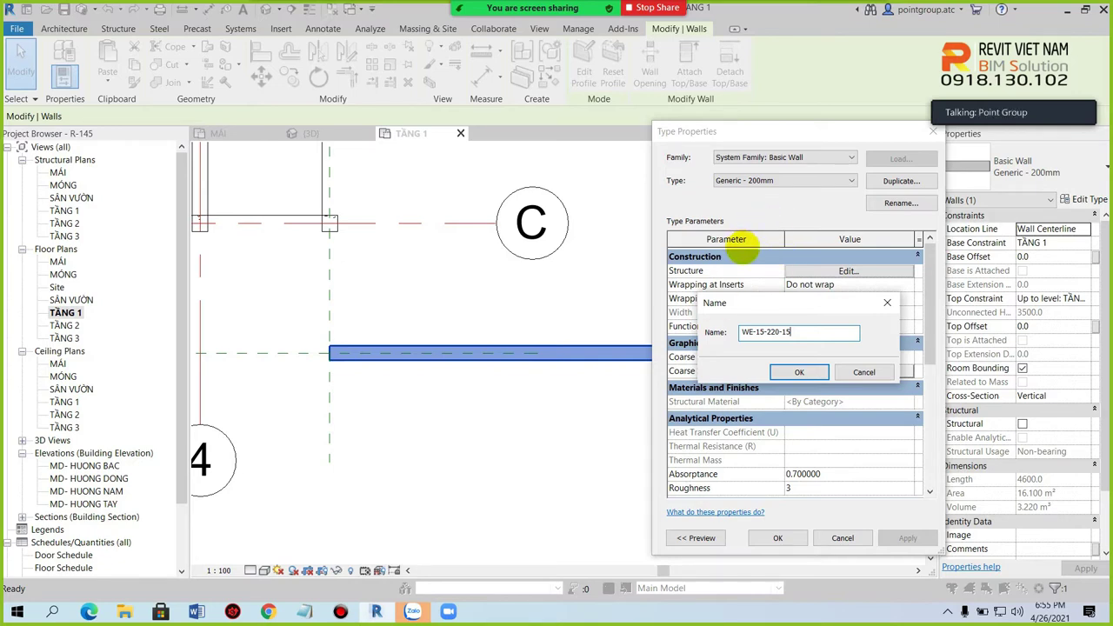
left_click(804, 372)
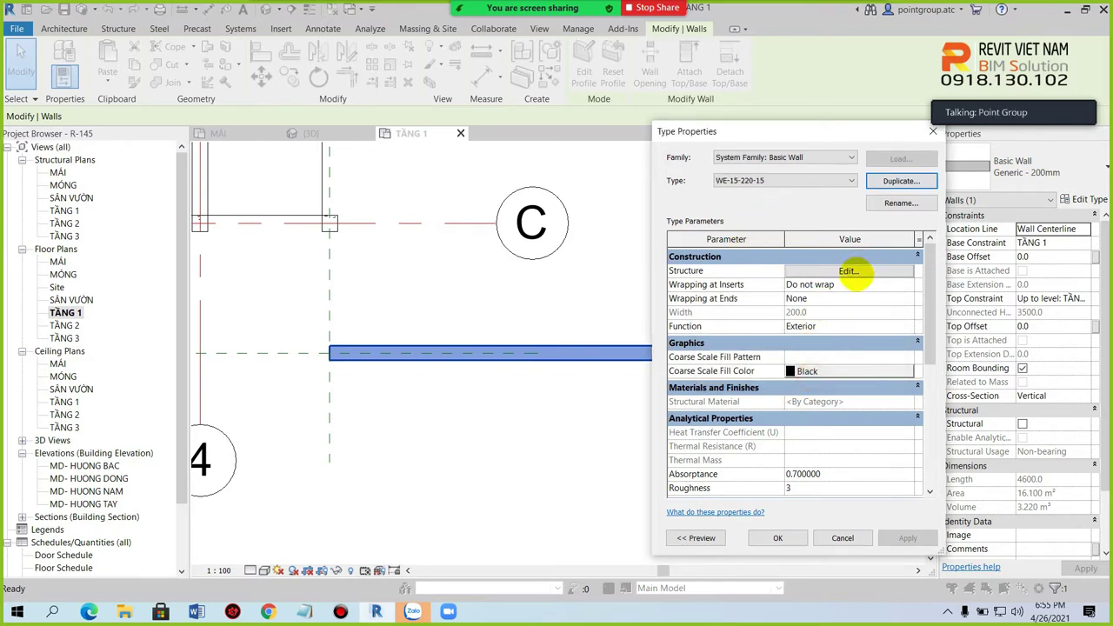
left_click(851, 270)
- Set the wall's structural core thickness to 220 mm
left_click(689, 538)
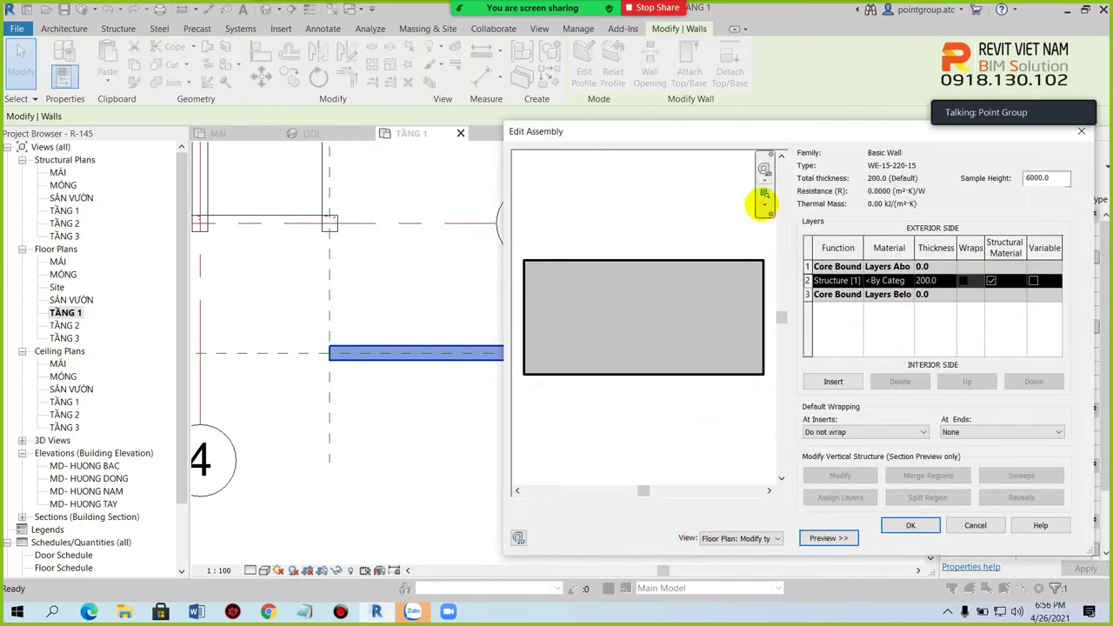
left_click_drag(792, 133, 536, 113)
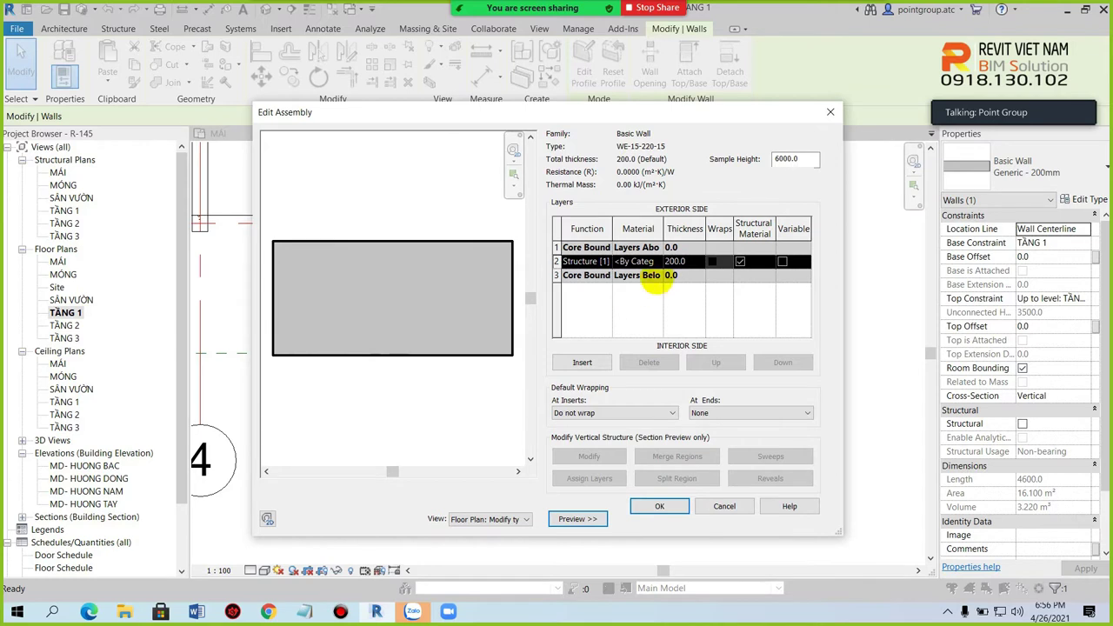
left_click(696, 261)
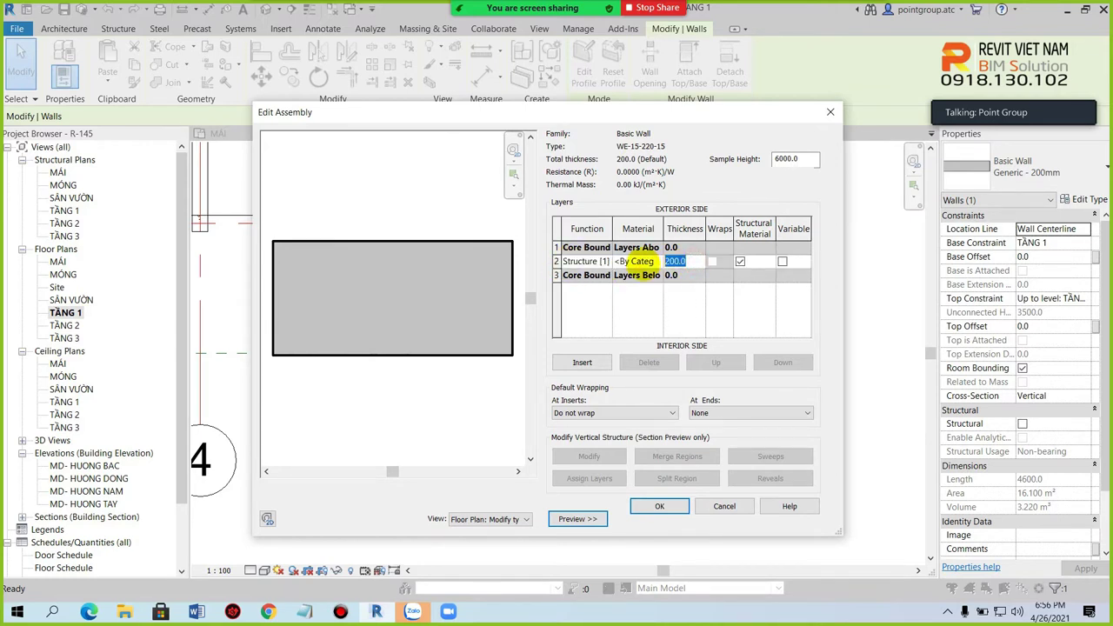
type("220")
left_click(682, 311)
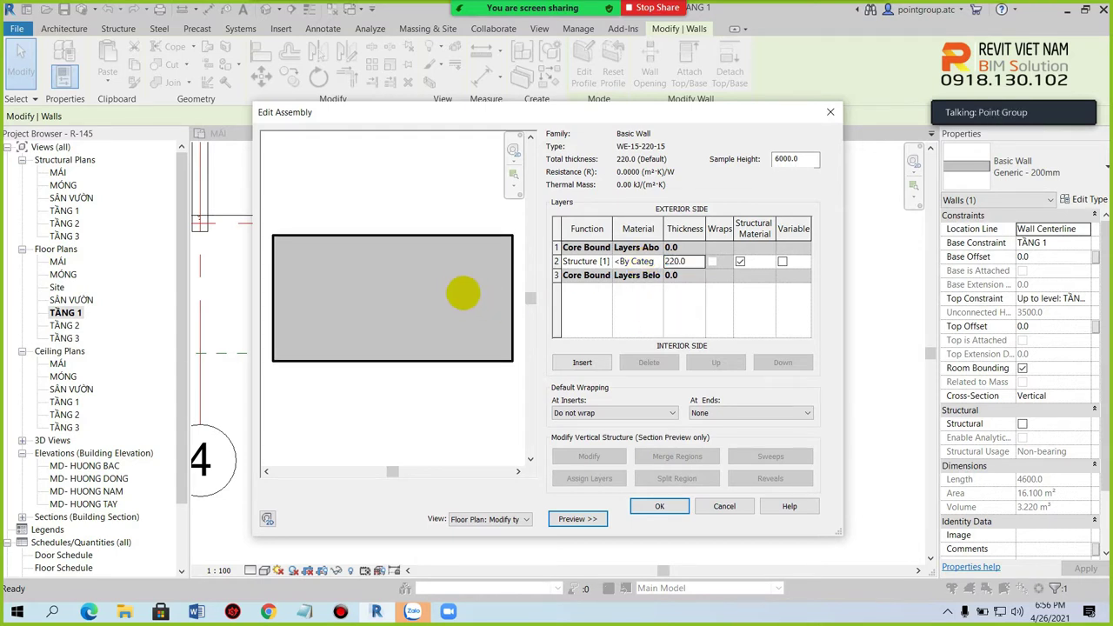
- Add a 15 mm Finish 1 layer on the exterior side
left_click(582, 362)
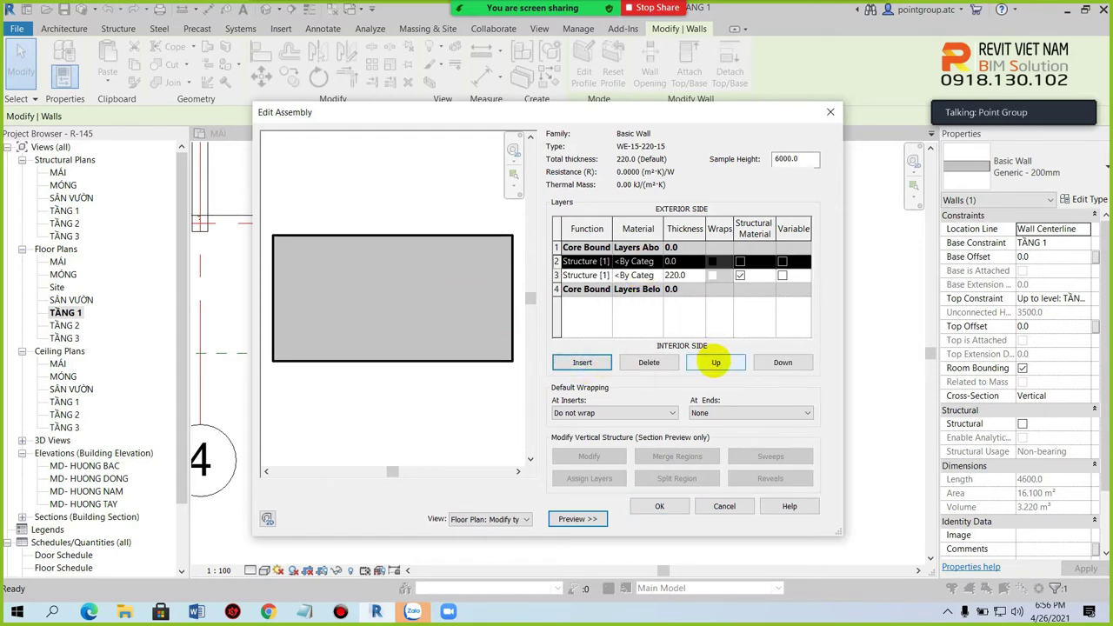
left_click(714, 362)
left_click(686, 248)
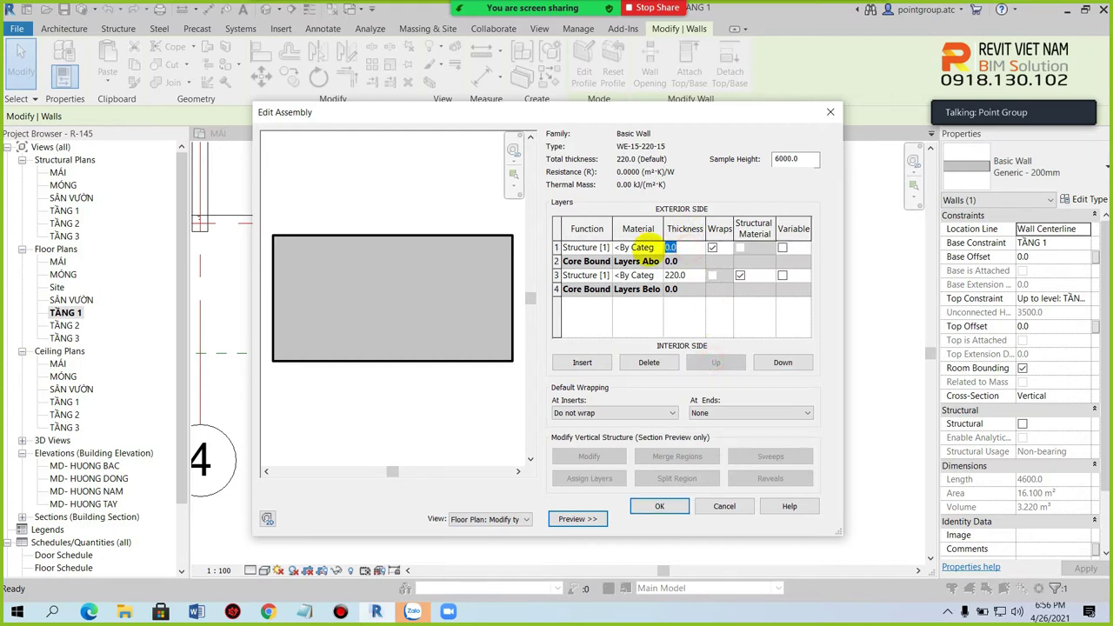
type("15")
left_click(679, 285)
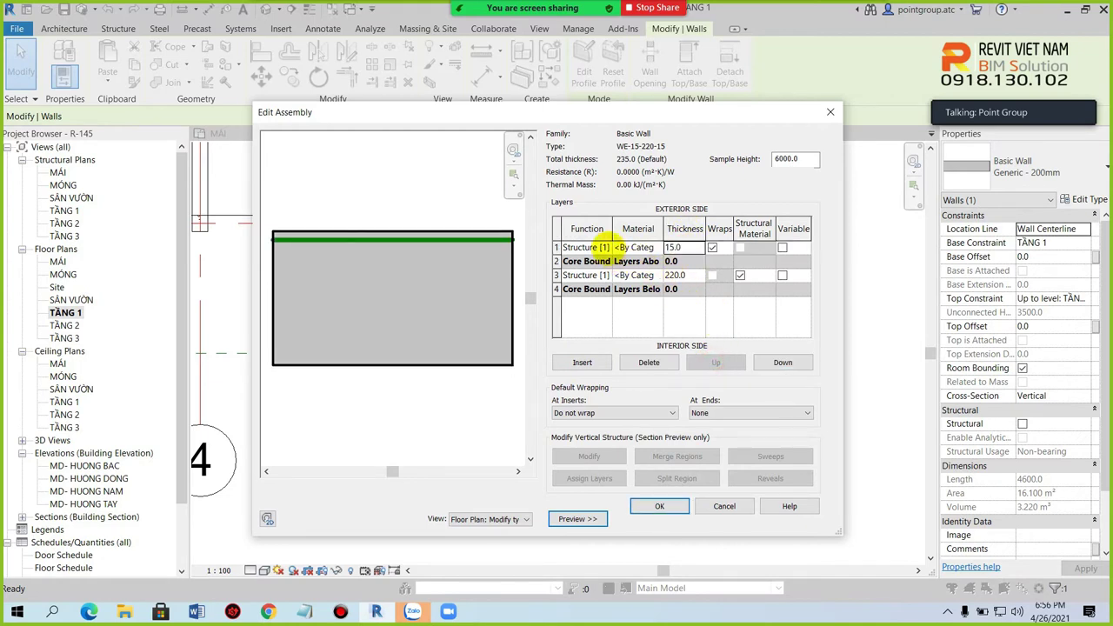
left_click(606, 247)
left_click(590, 296)
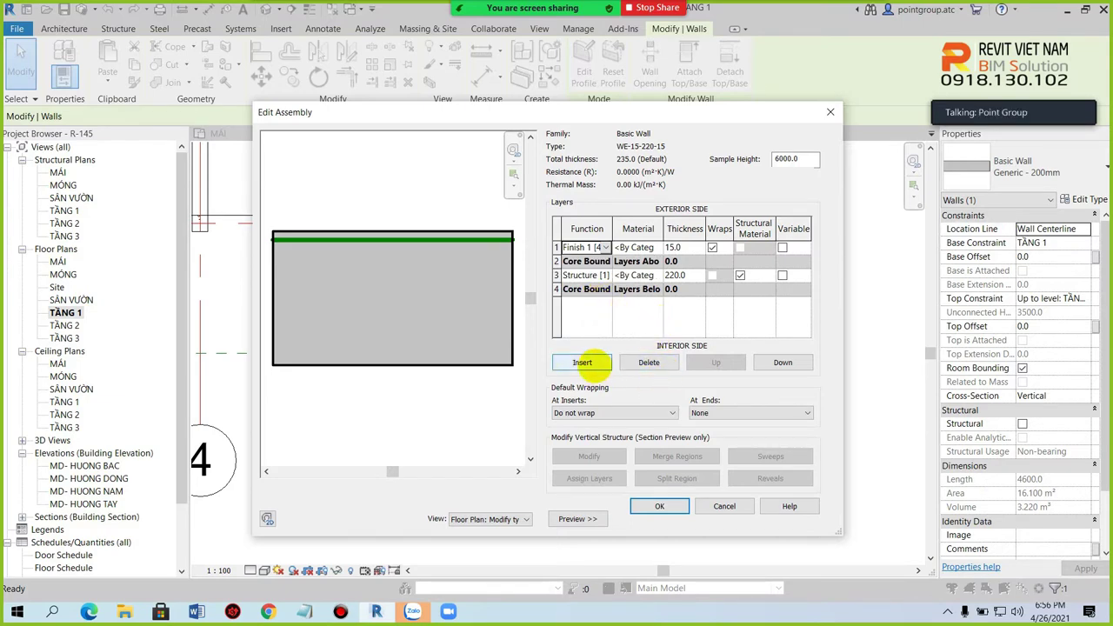
- Add a 15 mm Finish 1 layer on the interior side
left_click(582, 362)
left_click(783, 362)
left_click(783, 363)
left_click(783, 362)
left_click(783, 363)
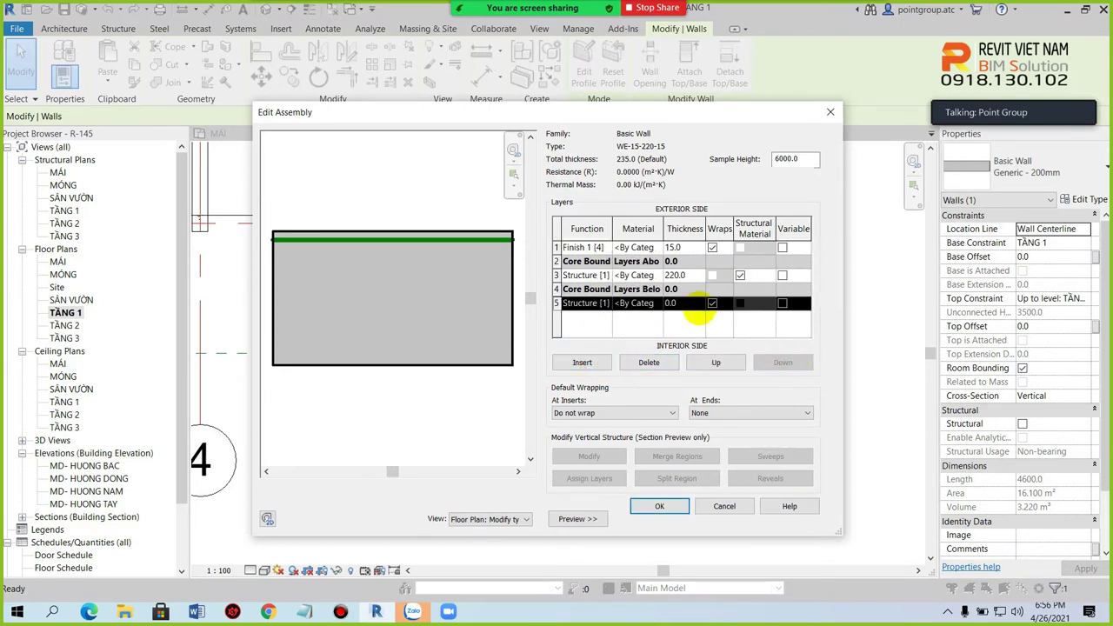
left_click(683, 303)
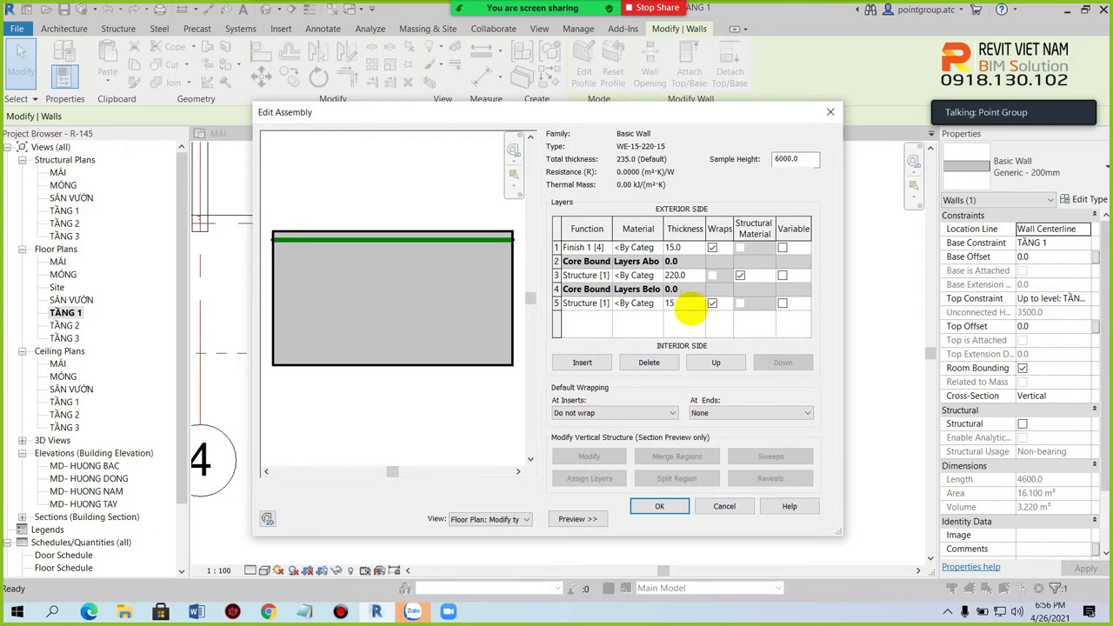
key("Return")
left_click(606, 303)
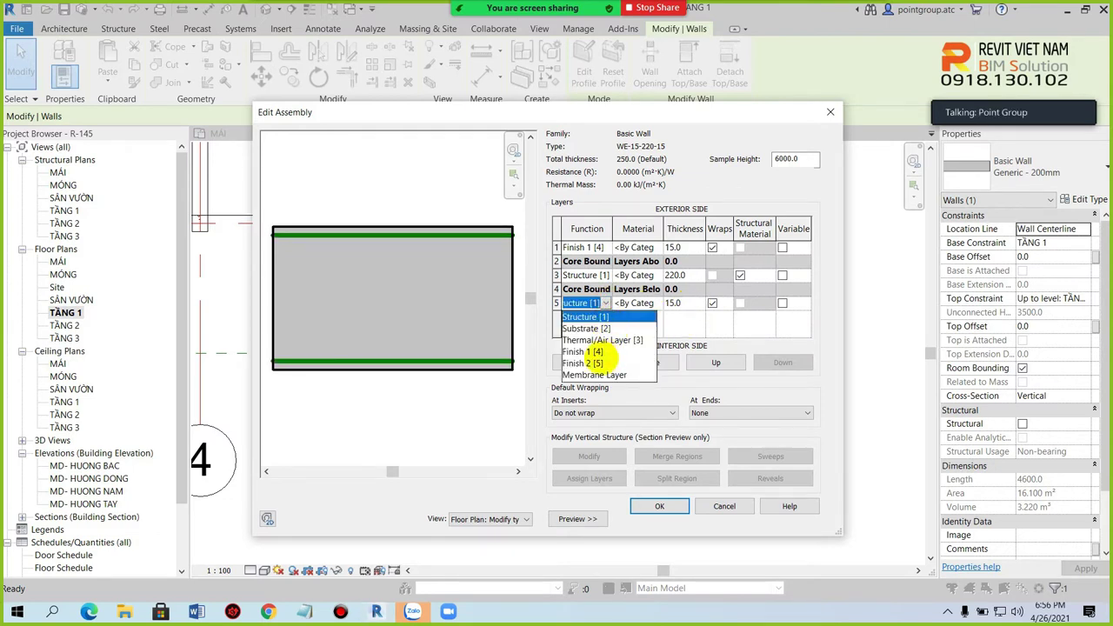
left_click(599, 351)
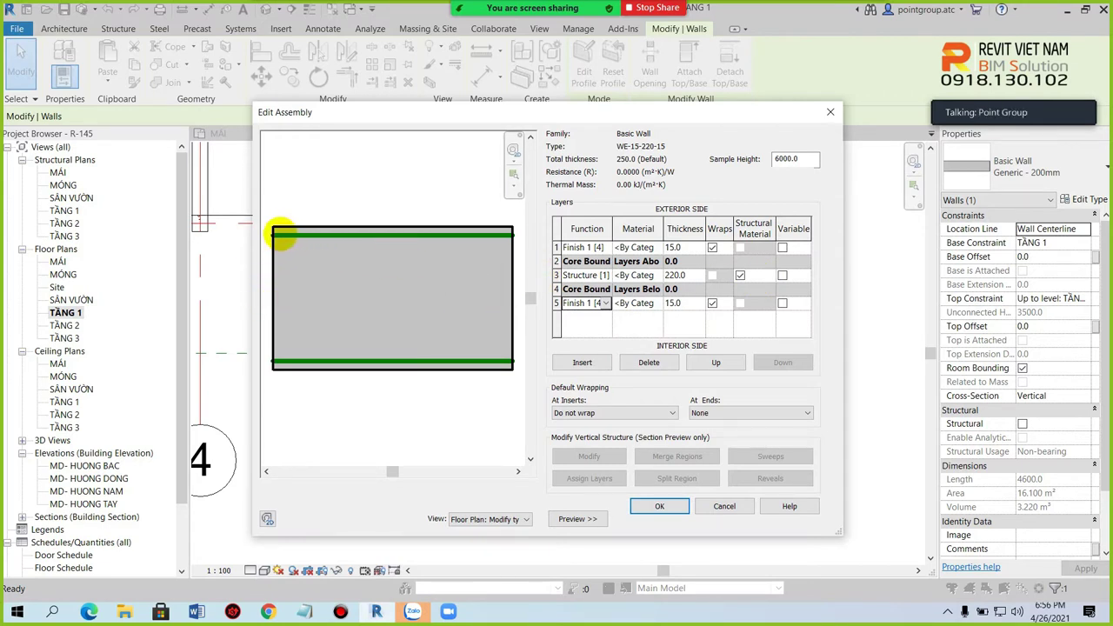
- Accept the 250 mm layer structure and apply the type changes
mouse_move(613, 225)
left_mouse_down()
mouse_move(637, 222)
mouse_move(628, 226)
left_mouse_up()
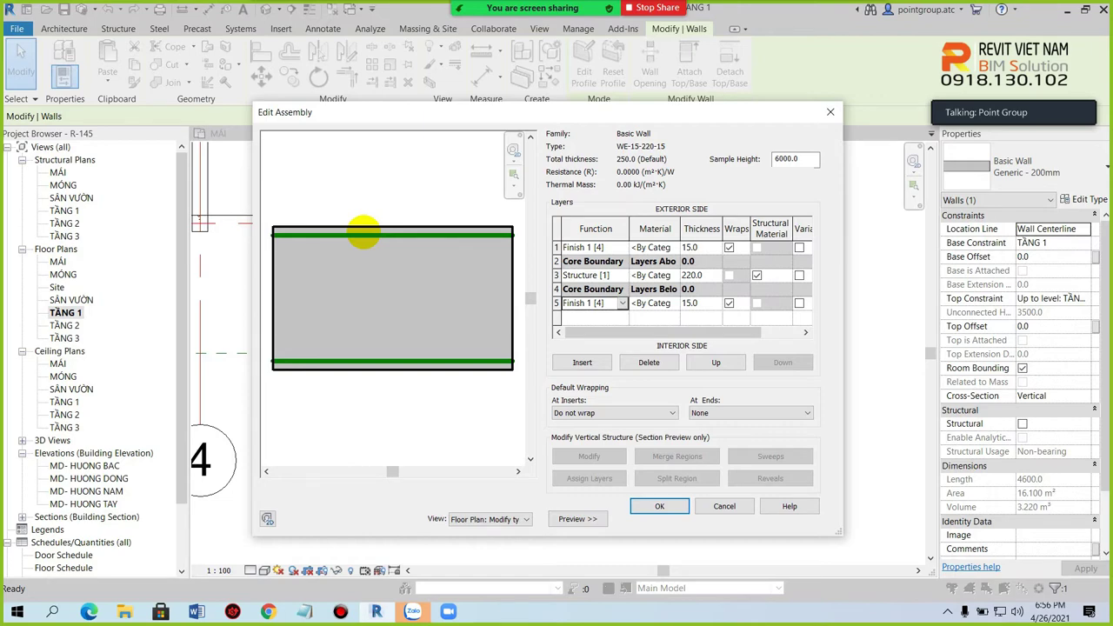
left_click(660, 506)
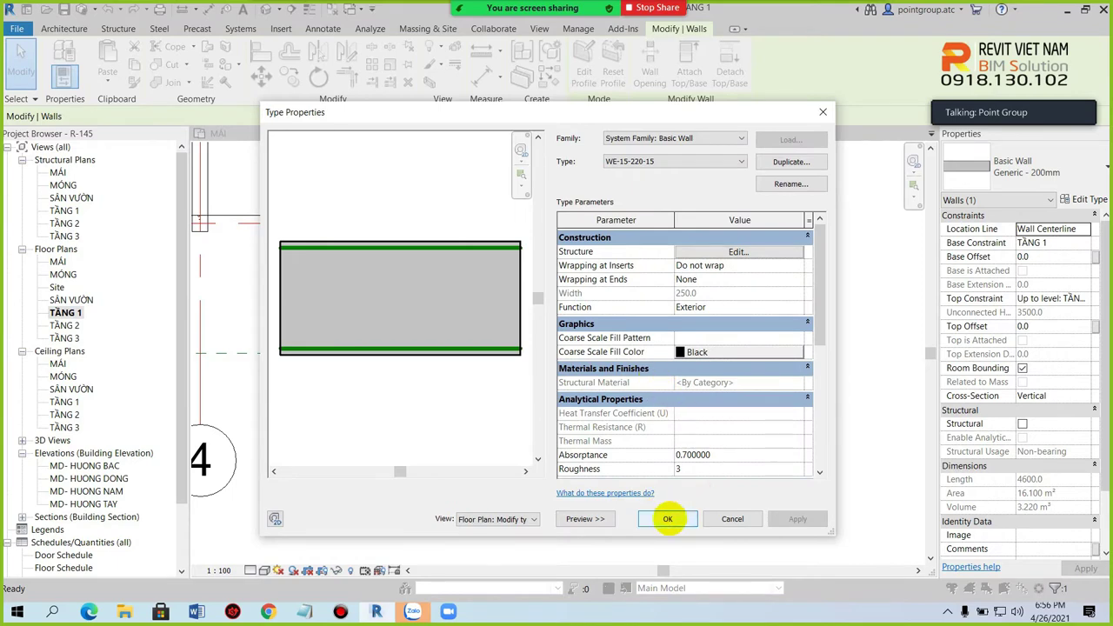
left_click(667, 519)
left_click(631, 435)
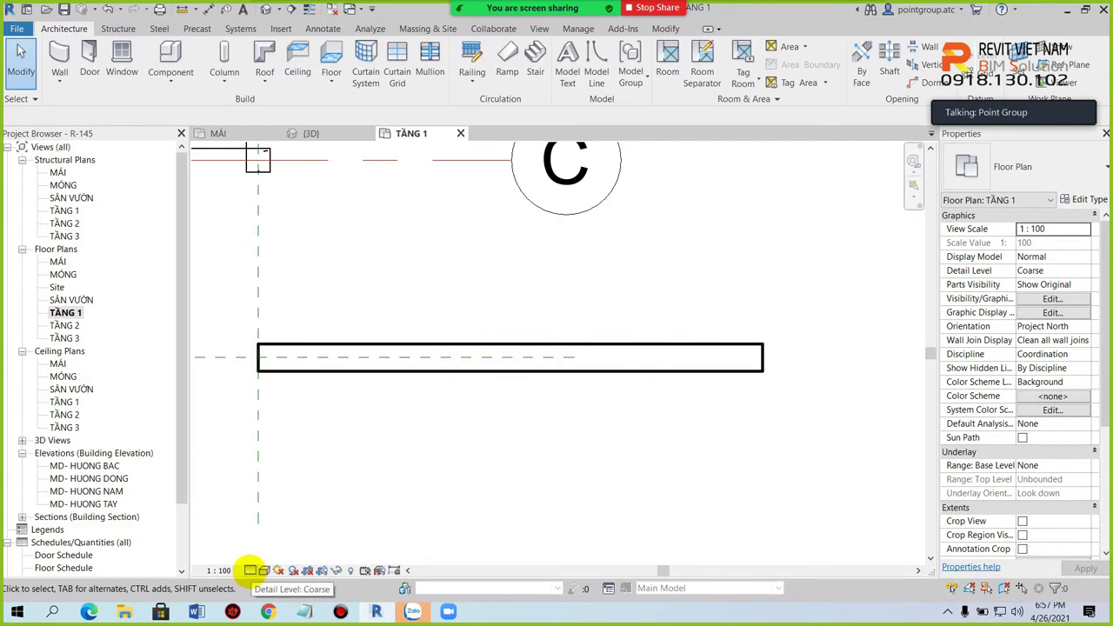
- Check the detail level and toggle Thin Lines on and off to compare wall display
left_click(249, 570)
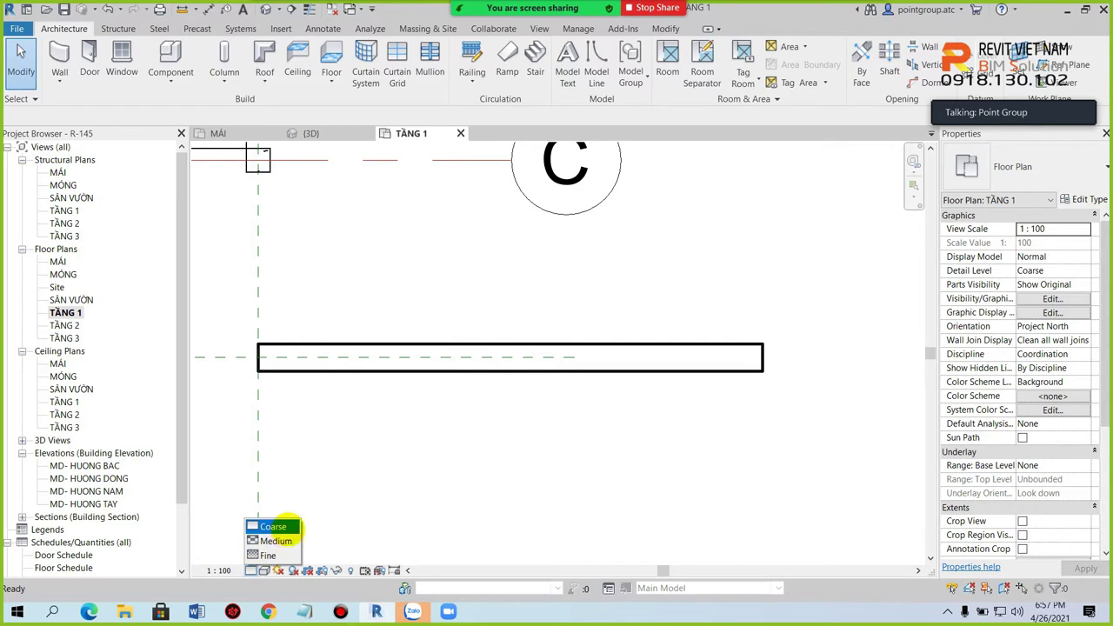
left_click(288, 527)
scroll(256, 360, "up", 3)
scroll(303, 376, "up", 3)
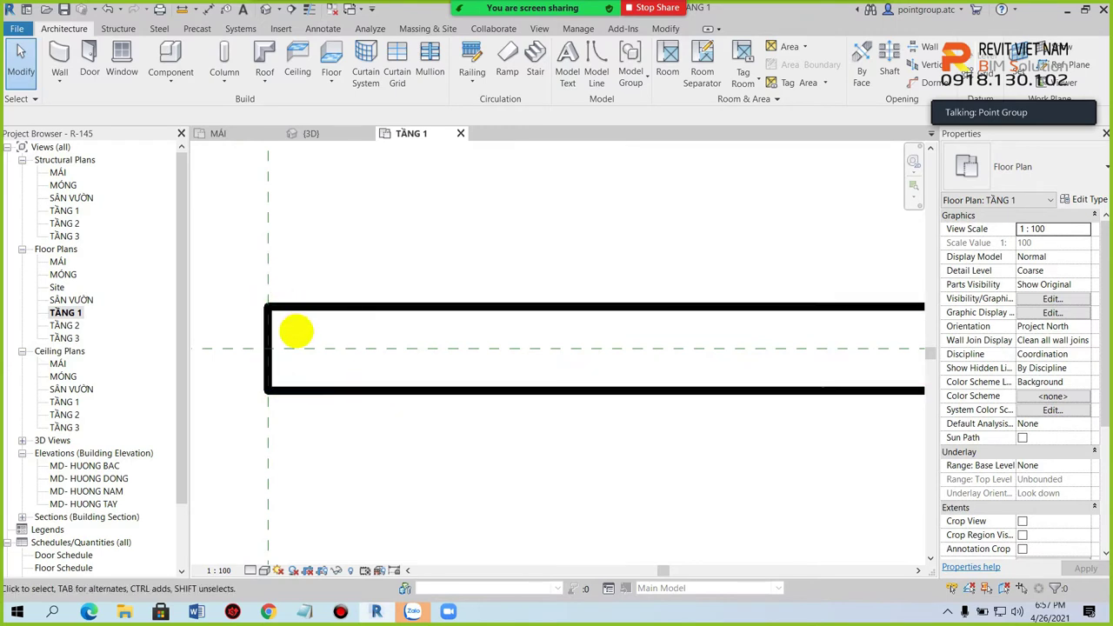
left_click(309, 10)
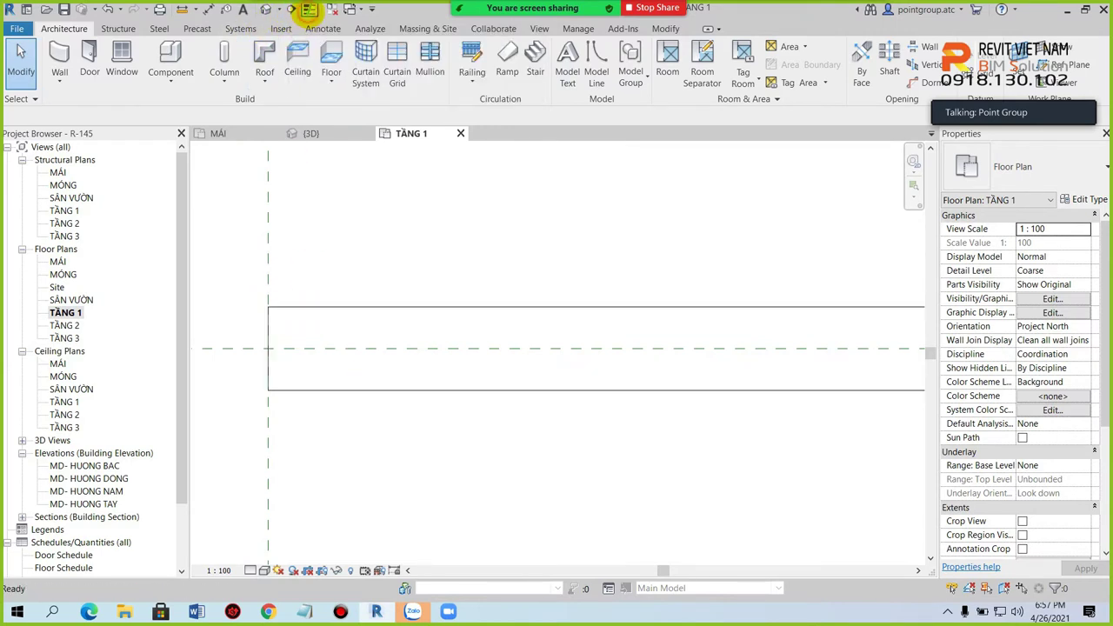
left_click(310, 9)
left_click(310, 9)
left_click(309, 10)
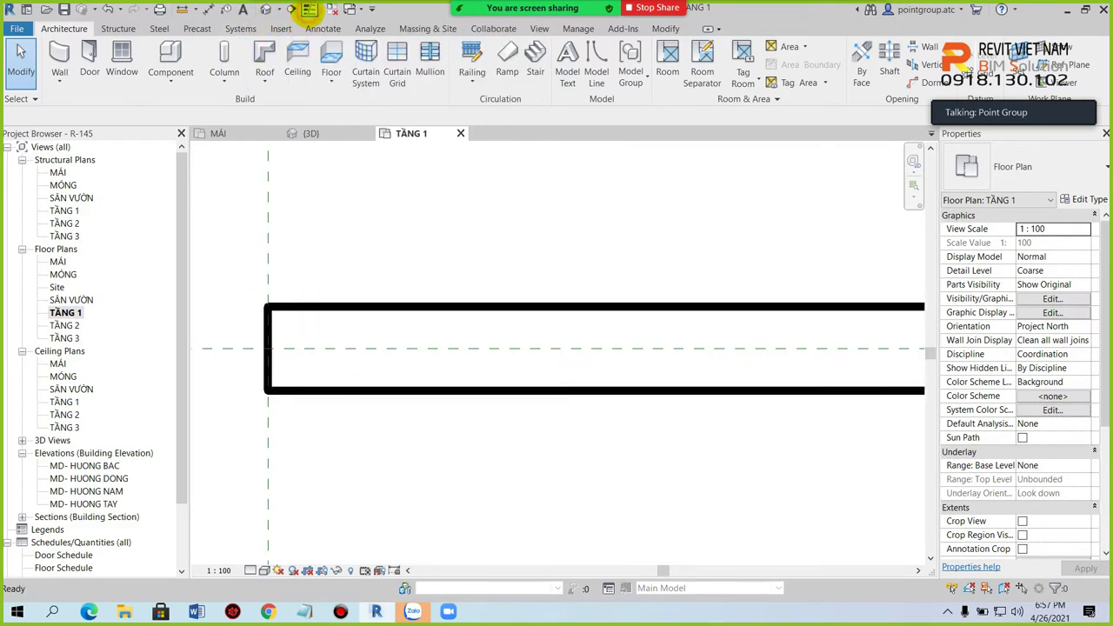
- Set the plan's detail level to Medium, then Fine, with thin lines on
left_click(251, 570)
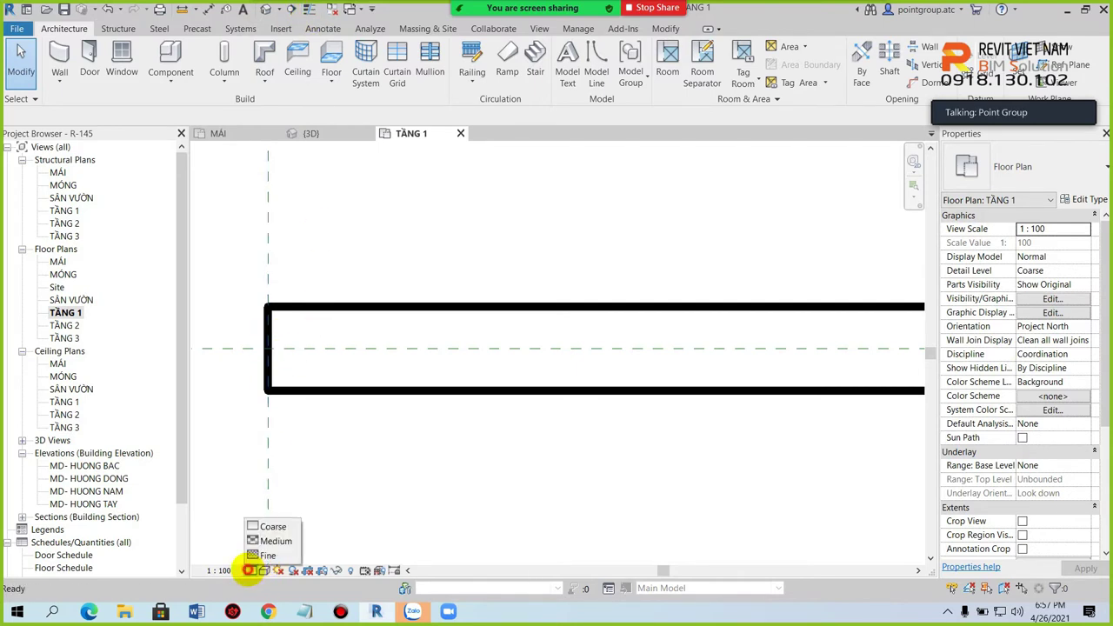
left_click(270, 541)
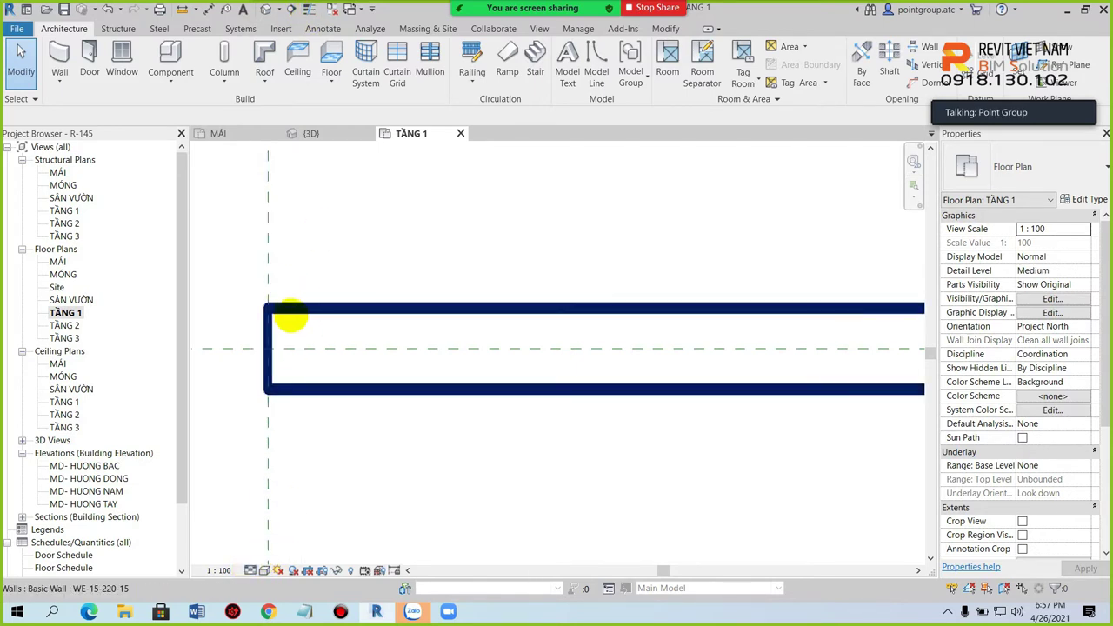
left_click(254, 569)
left_click(267, 551)
scroll(300, 341, "down", 1)
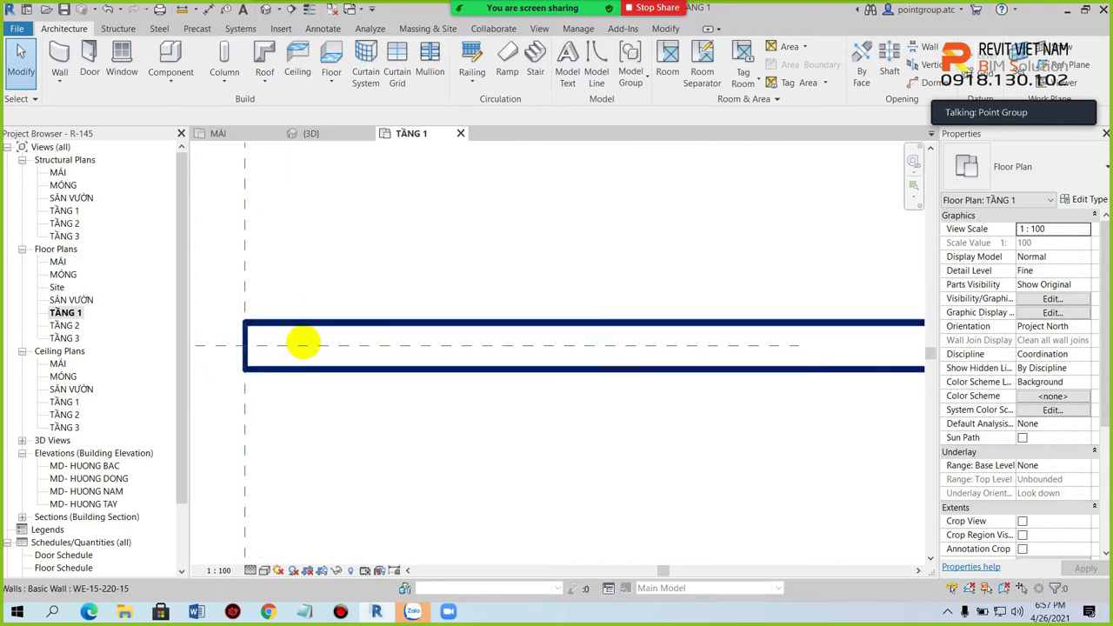
left_click(311, 9)
scroll(293, 348, "up", 1)
scroll(293, 348, "up", 1)
- Compare Coarse single-line walls with Fine layered walls, ending at Fine detail
left_click(254, 570)
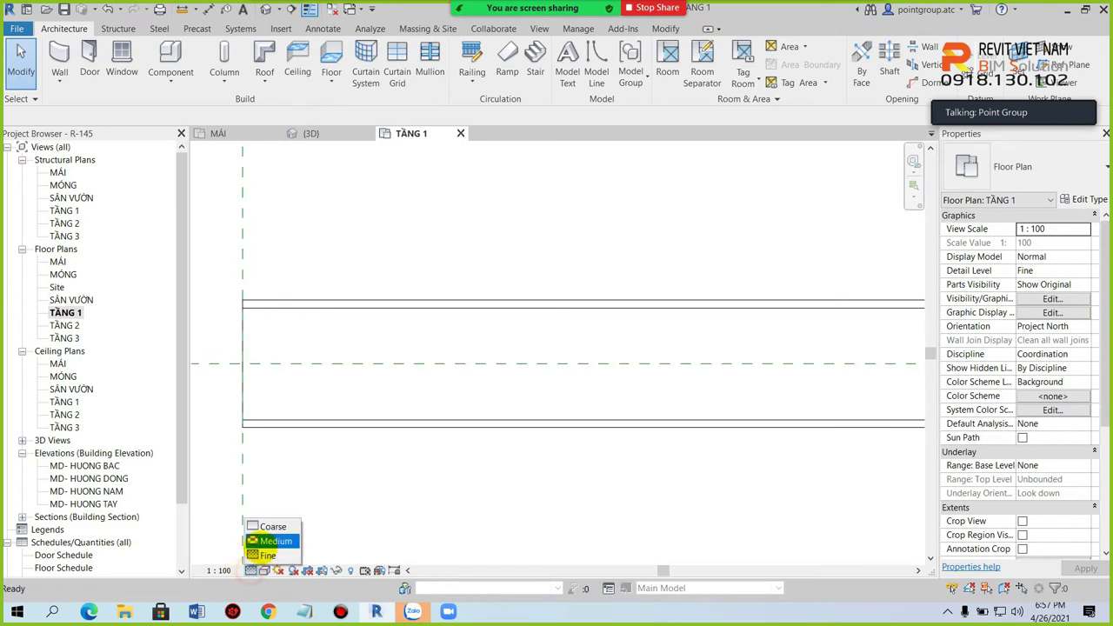
left_click(259, 546)
left_click(254, 570)
left_click(272, 522)
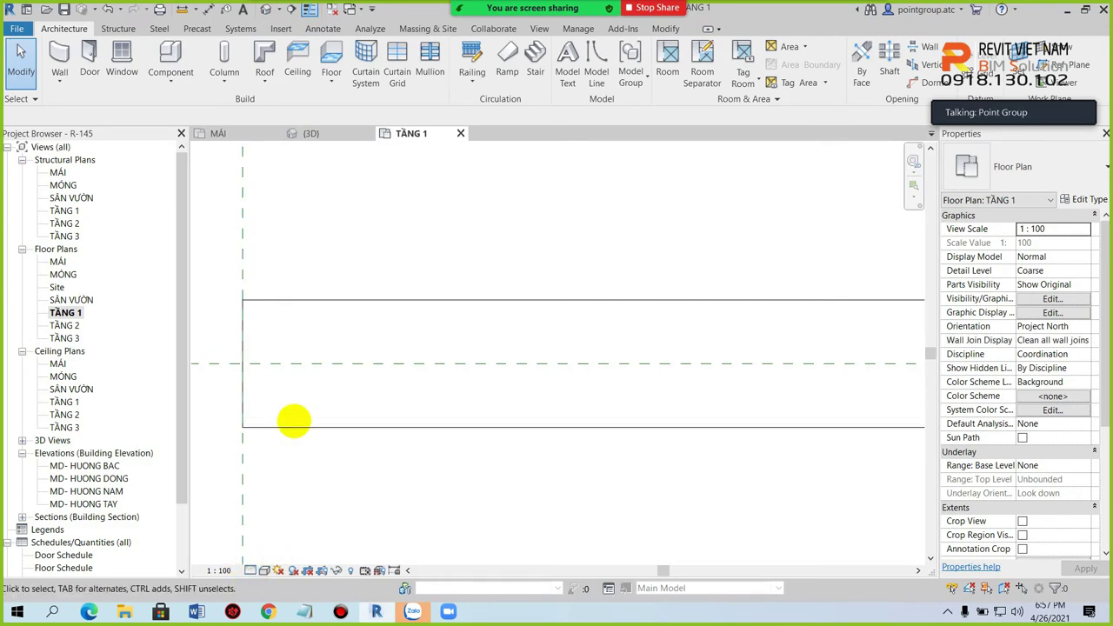
left_click(258, 569)
left_click(264, 555)
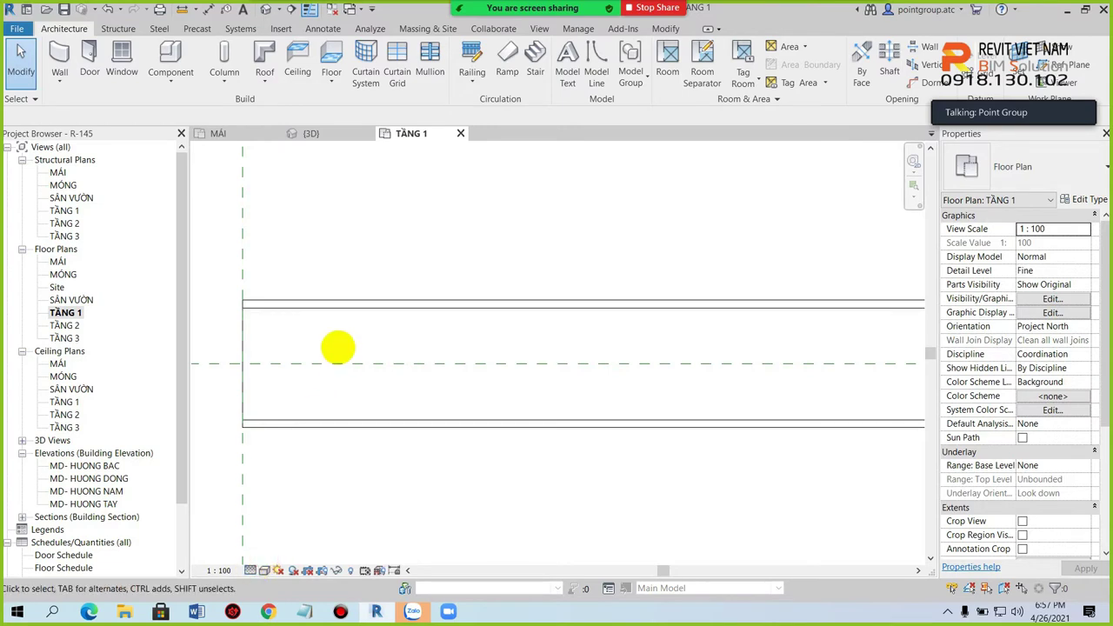
left_click(252, 570)
left_click(270, 526)
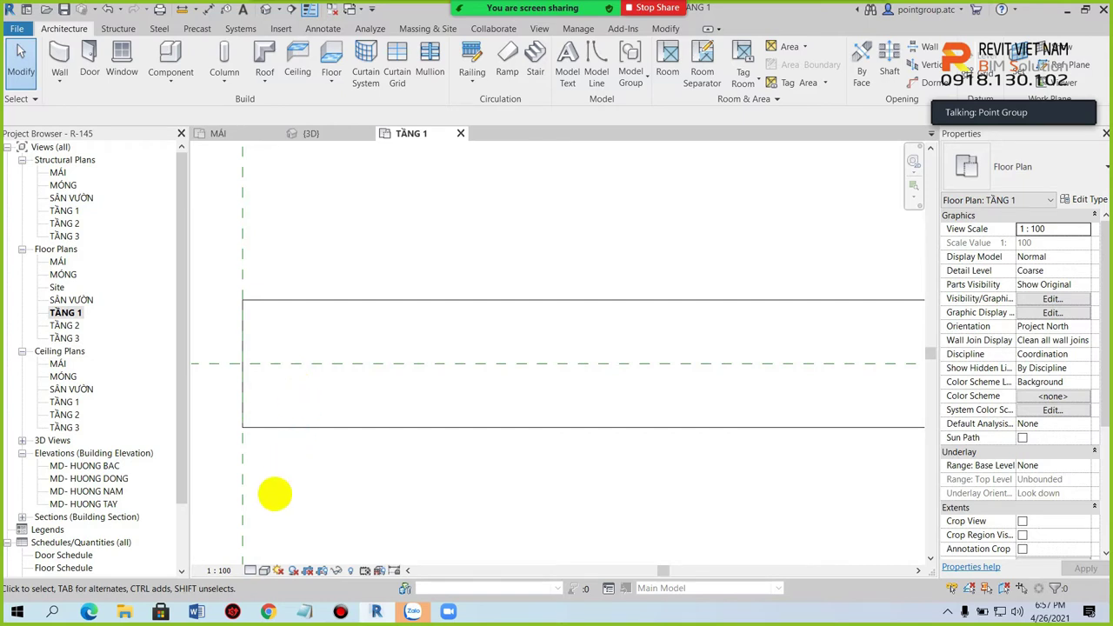
left_click(258, 569)
left_click(265, 554)
- Turn off Thin Lines to show the wall's full thickness and pan toward grid C
scroll(395, 374, "down", 2)
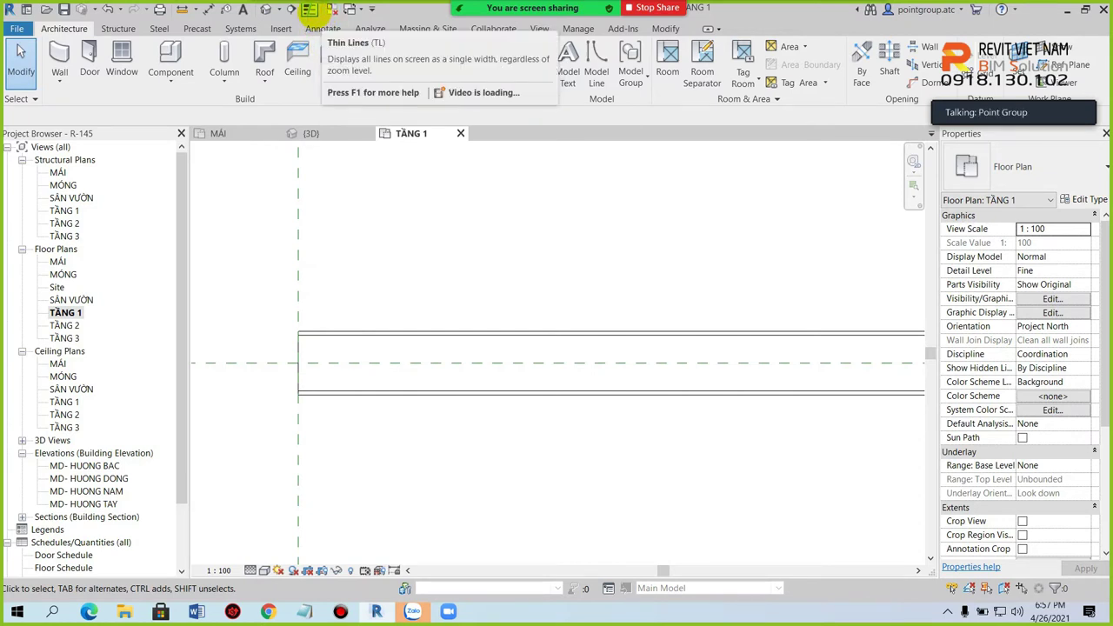
left_click(310, 10)
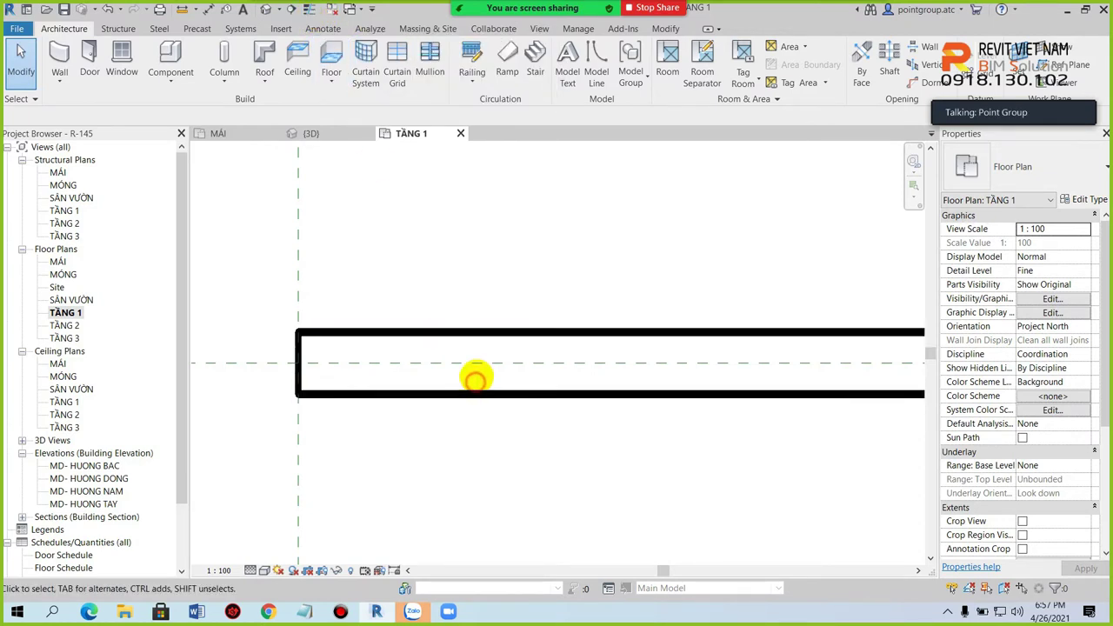
scroll(472, 374, "down", 3)
middle_click_drag(473, 373, 379, 361)
- Copy the WE-15-220-15 wall 750 below the original
left_click(569, 353)
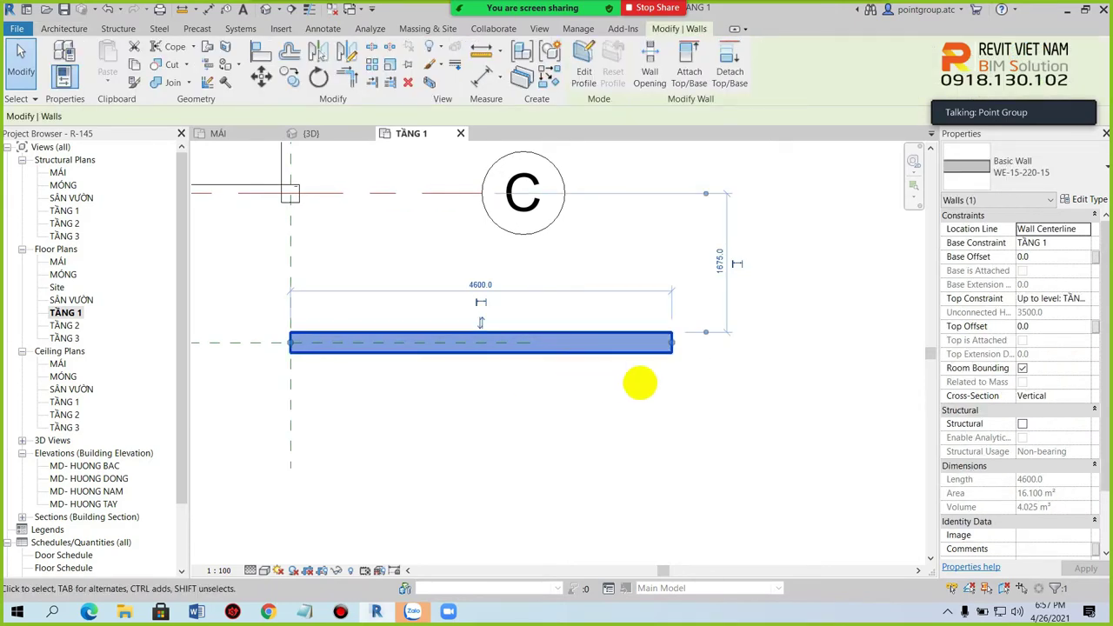
key("o")
left_click(672, 343)
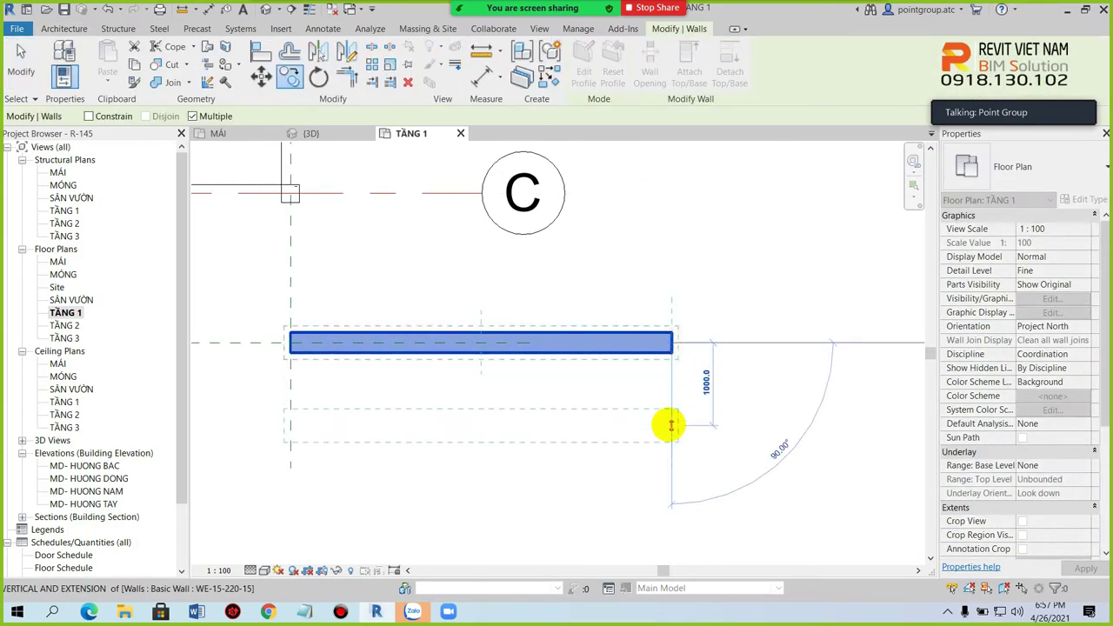
key("Return")
key("Escape")
key("Escape")
- Open the original wall's type properties and keep its function as Exterior
left_click(652, 346)
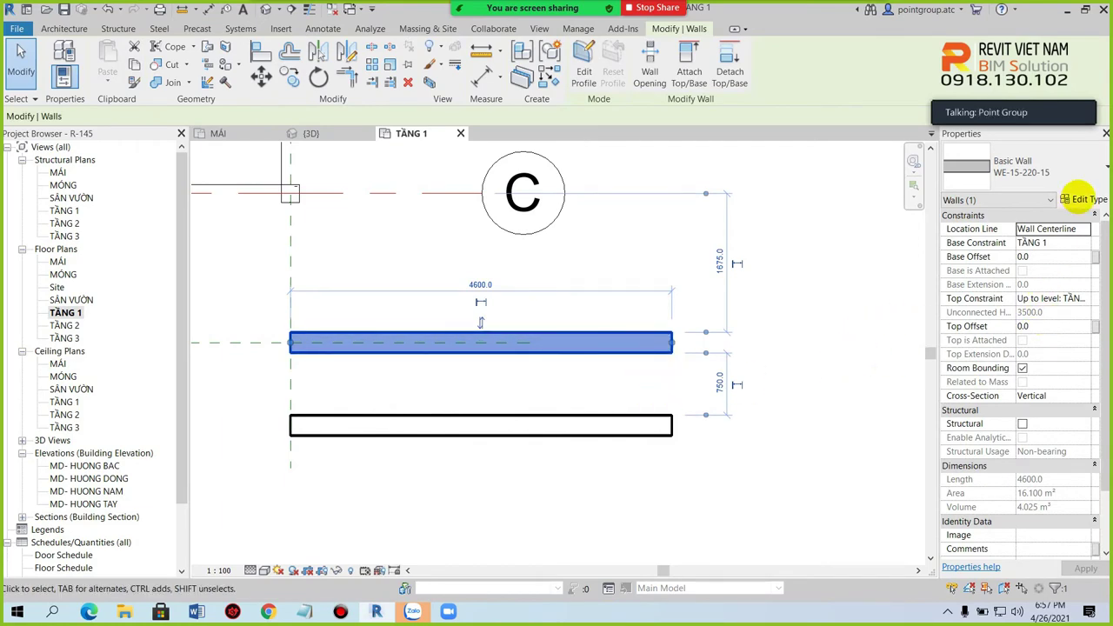
left_click(1082, 199)
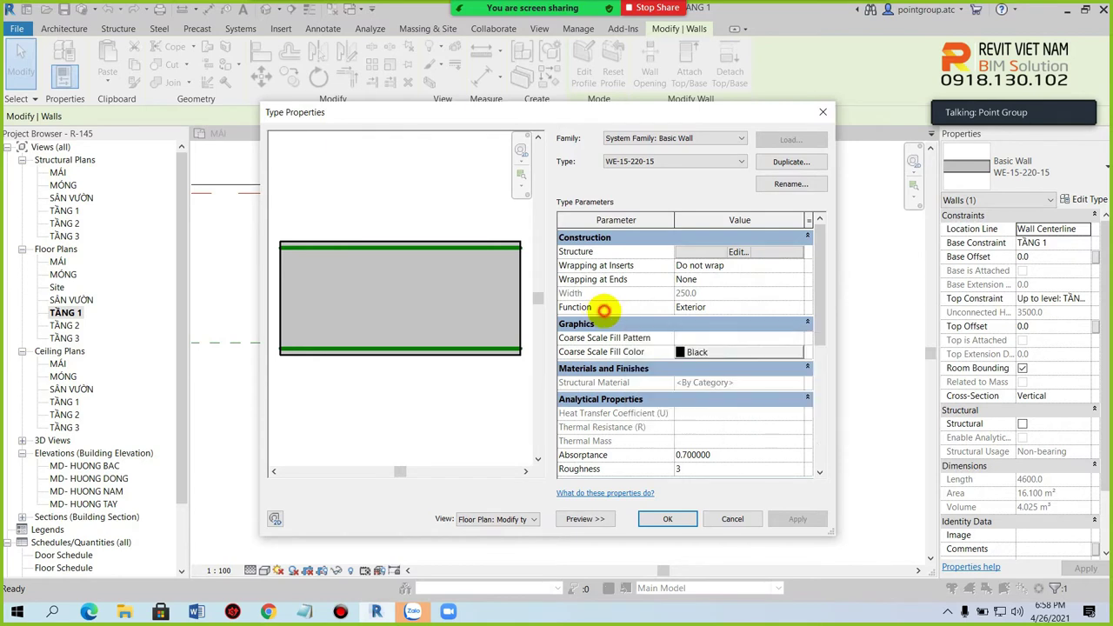
left_click(726, 307)
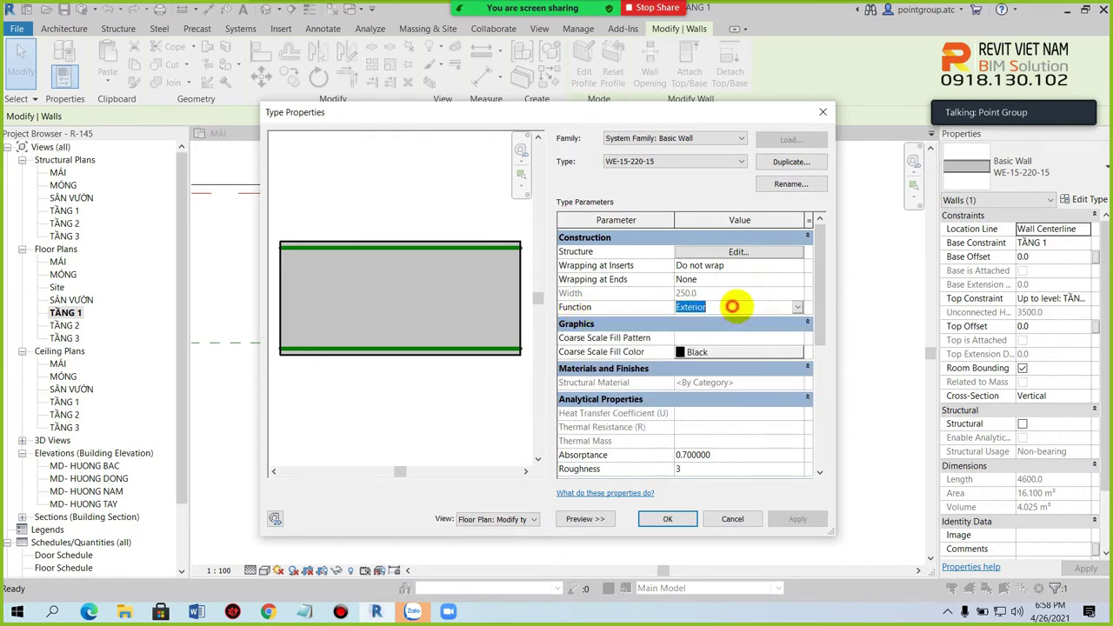
left_click(797, 307)
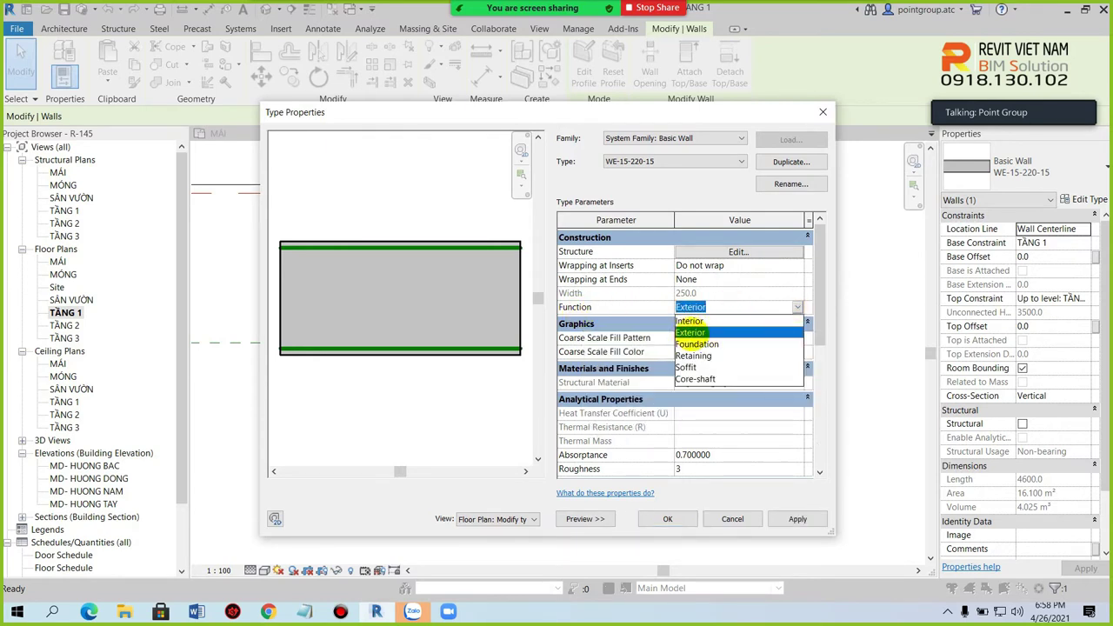
left_click(690, 332)
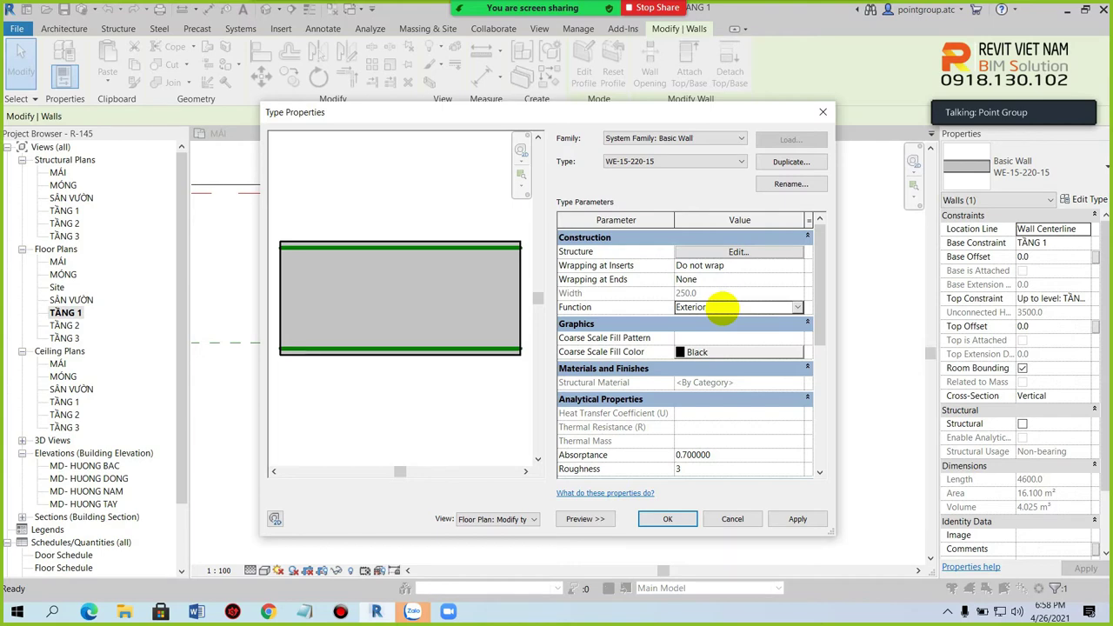
- Duplicate the lower wall's type as a new type named WE-15-110-15
left_click(668, 519)
left_click(752, 374)
left_click(666, 423)
left_click(1089, 199)
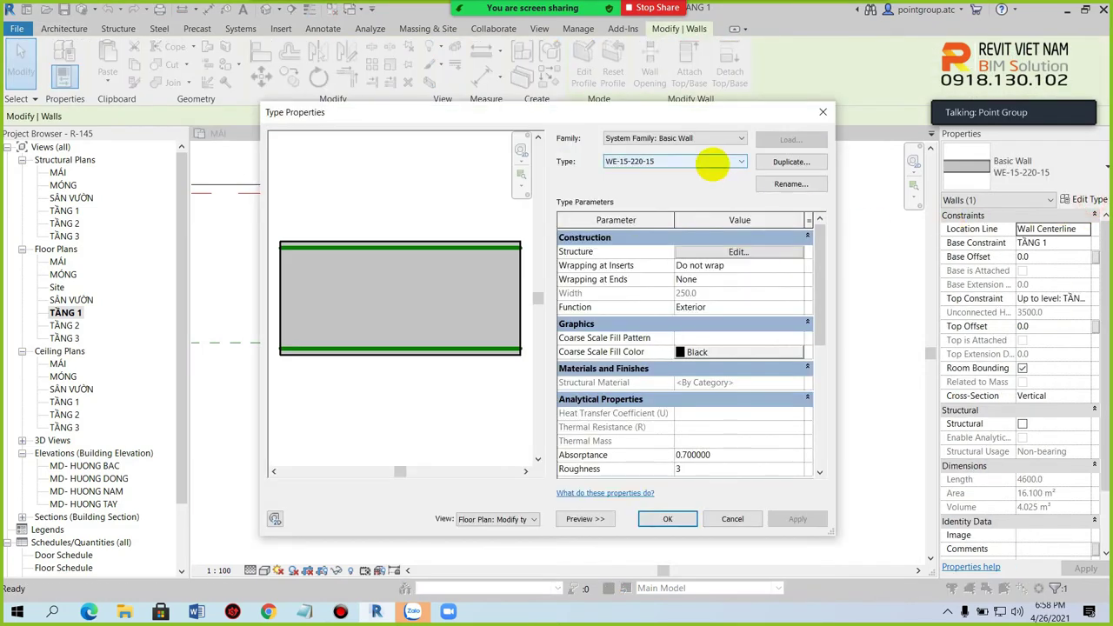
left_click(790, 162)
type("WE-15-110-15")
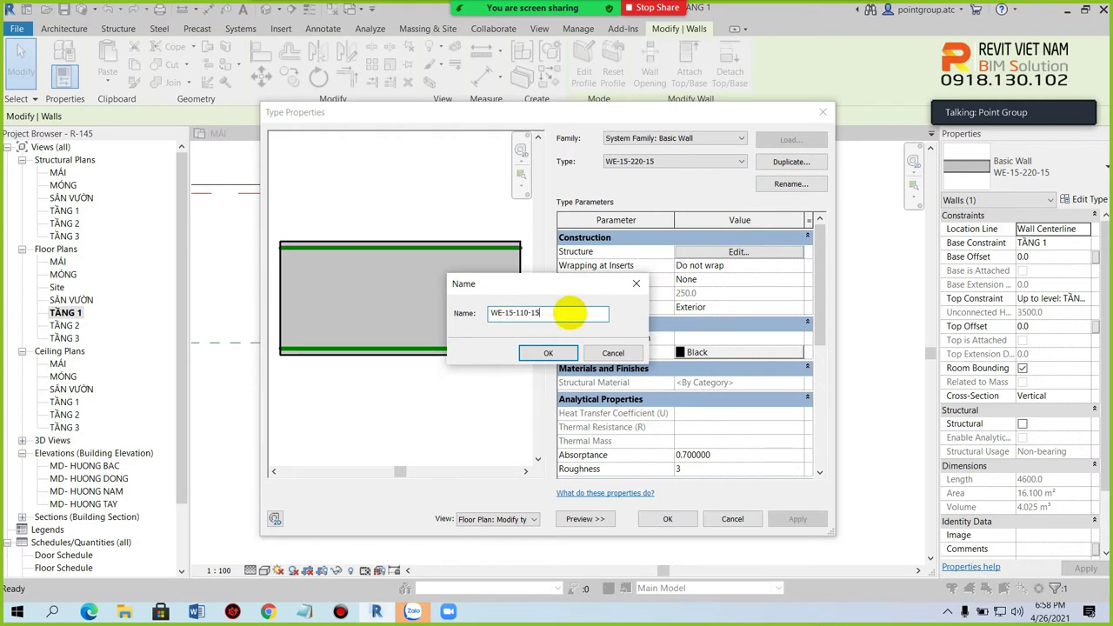
left_click(548, 352)
- Set the WE-15-110-15 structure layer to 110 mm and apply the type
left_click(729, 252)
left_click(699, 275)
type("110")
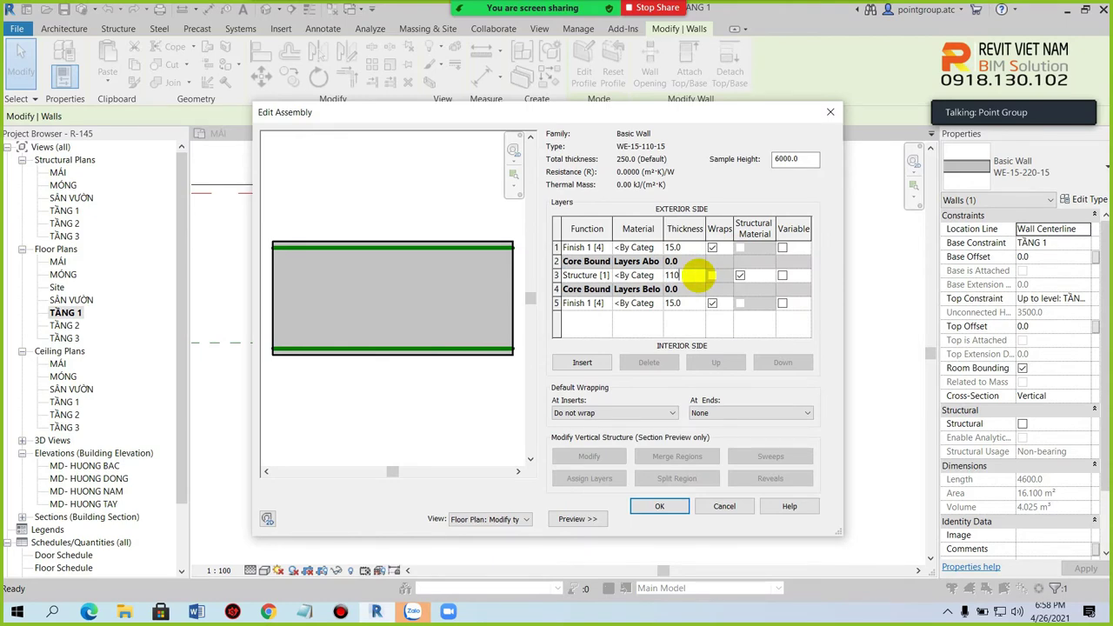
left_click(663, 507)
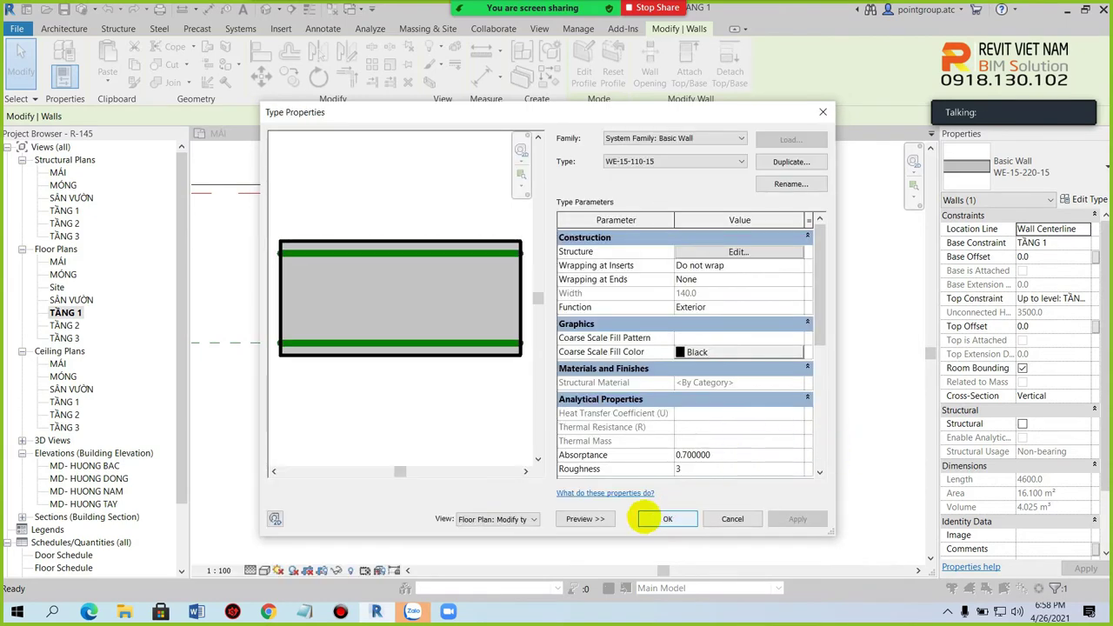
left_click(667, 518)
left_click(737, 444)
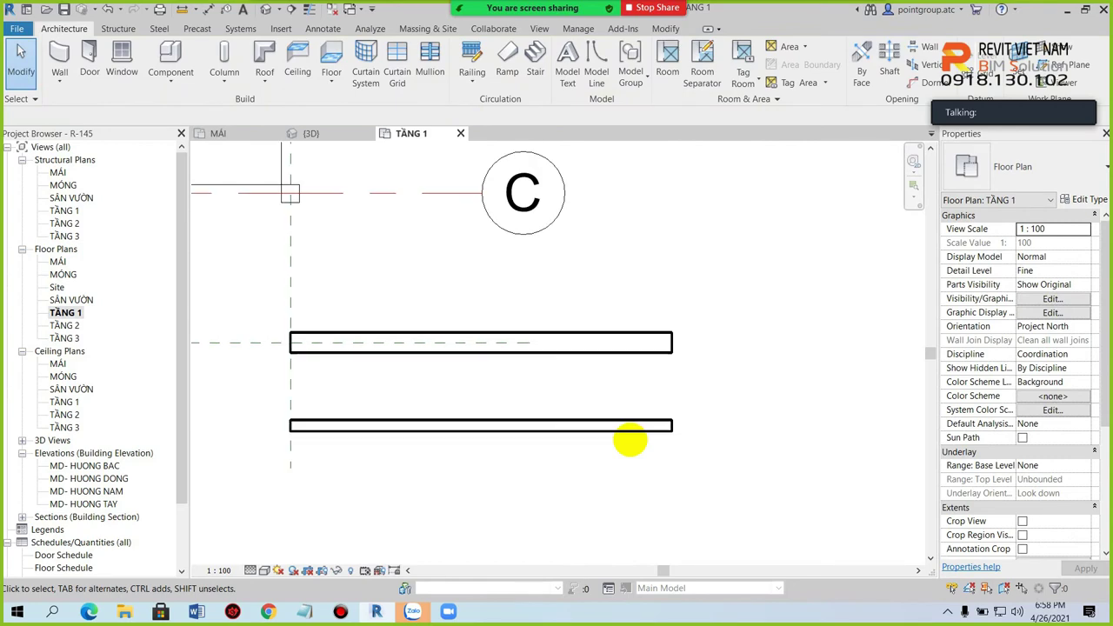
- Copy both walls 5600 to the right
left_click_drag(721, 472, 705, 331)
middle_click_drag(737, 378, 621, 377)
mouse_move(602, 459)
left_mouse_down()
mouse_move(564, 332)
mouse_move(557, 340)
left_mouse_up()
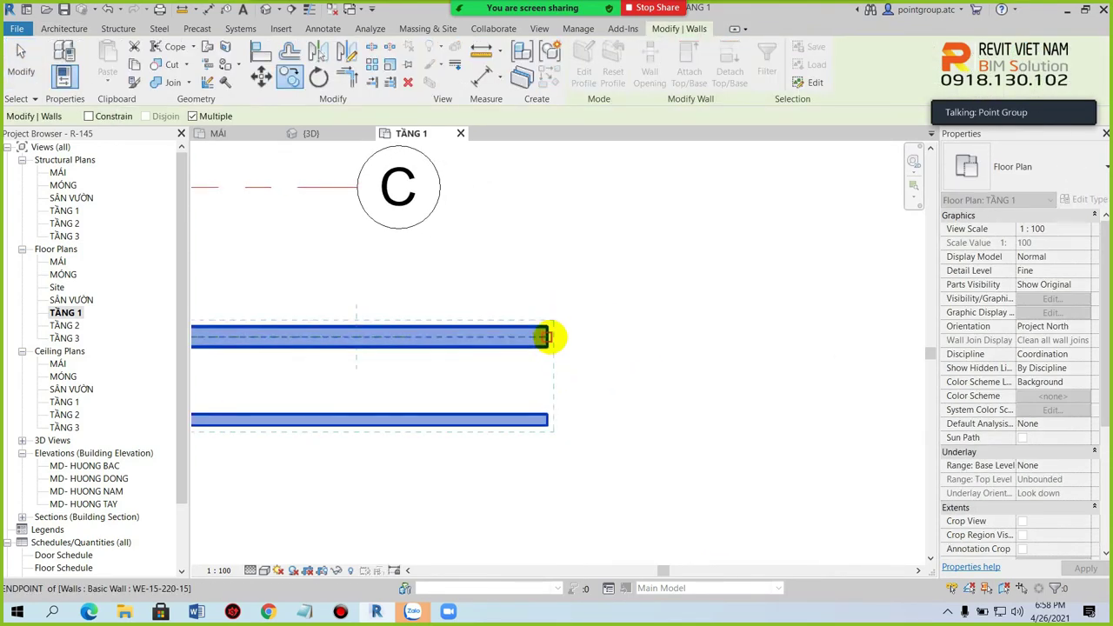
left_click(544, 337)
scroll(684, 343, "down", 2)
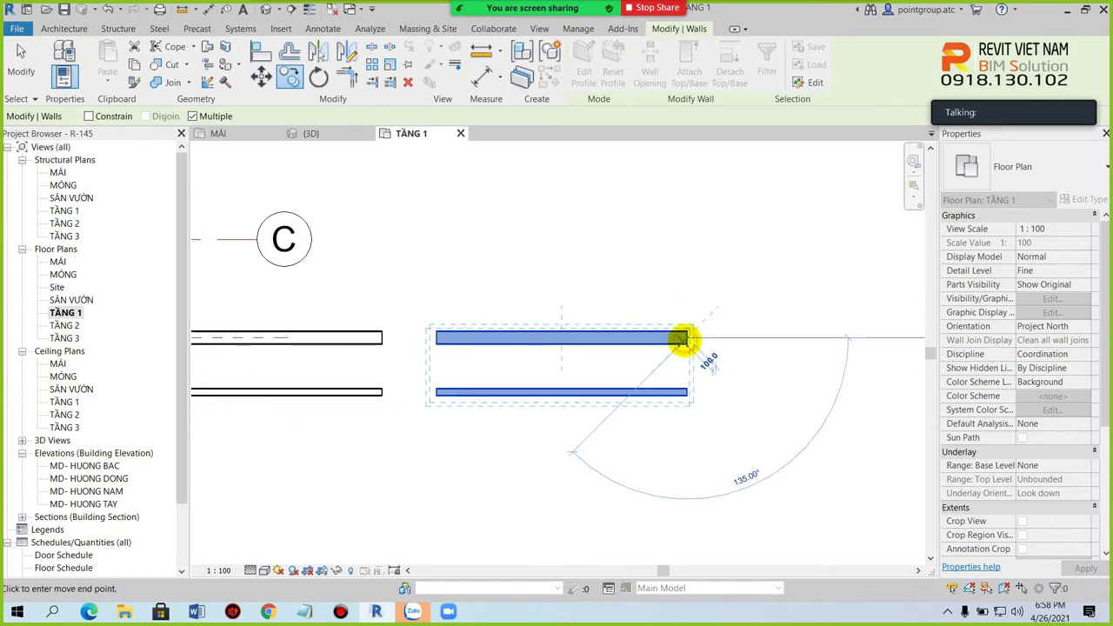
left_click(684, 339)
left_click(641, 339)
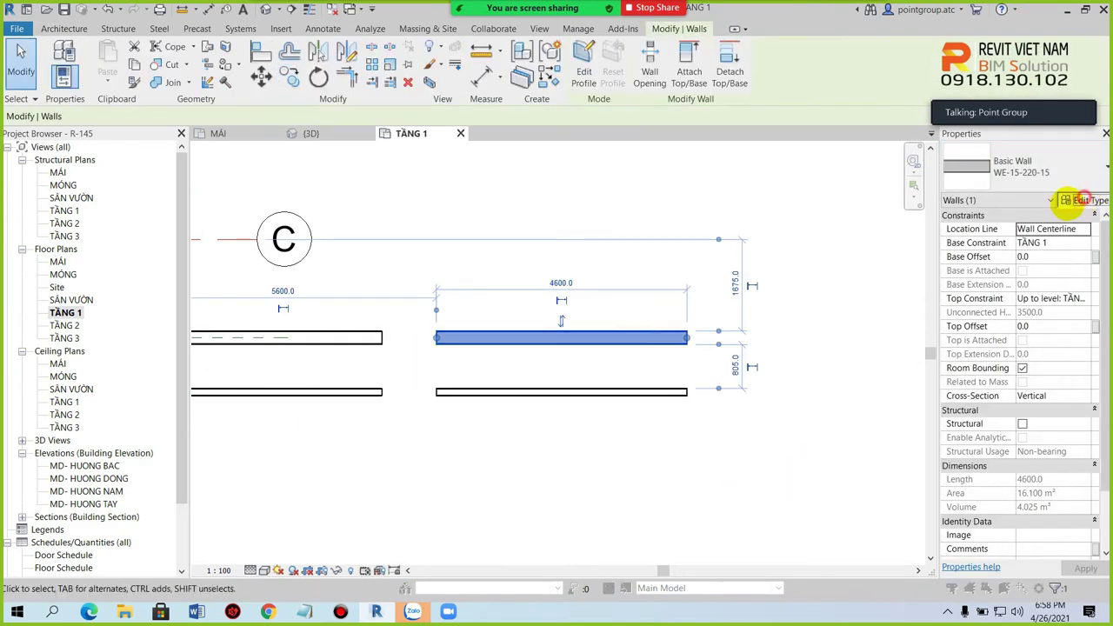
- Duplicate the upper wall's type as WI-15-220-15 and set its function to Interior
left_click(1079, 201)
left_click(790, 162)
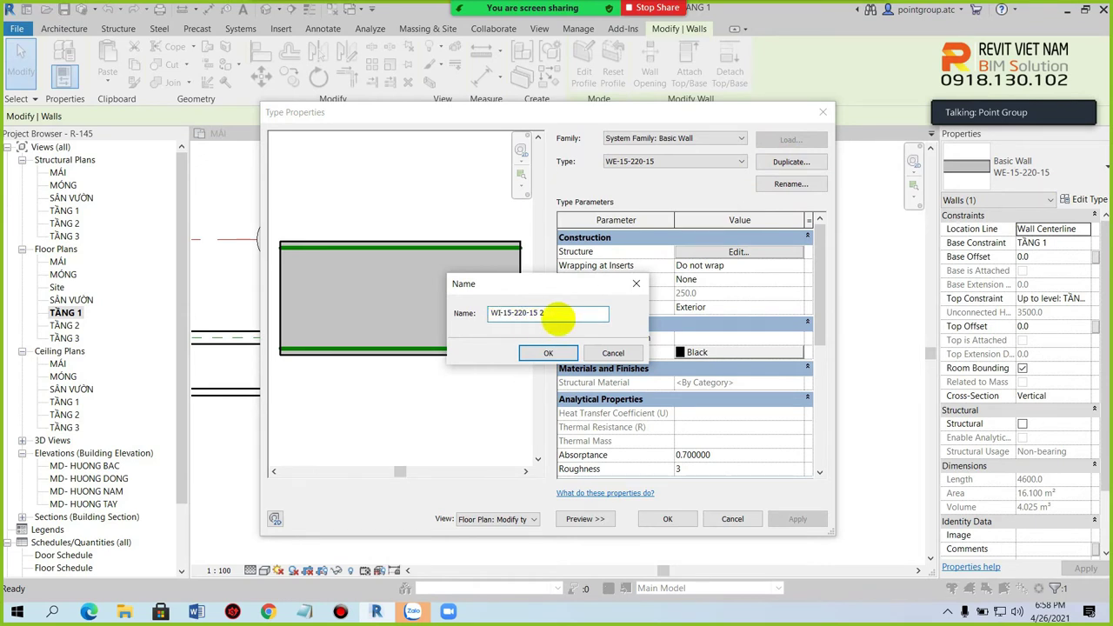
left_click(548, 353)
left_click(797, 306)
left_click(724, 356)
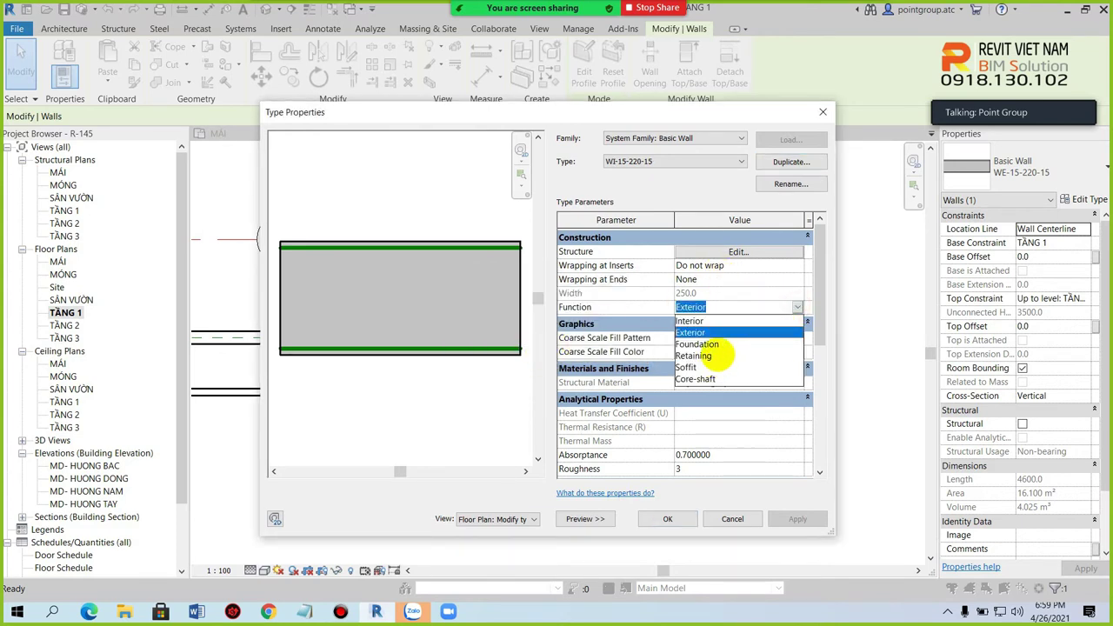
left_click(696, 332)
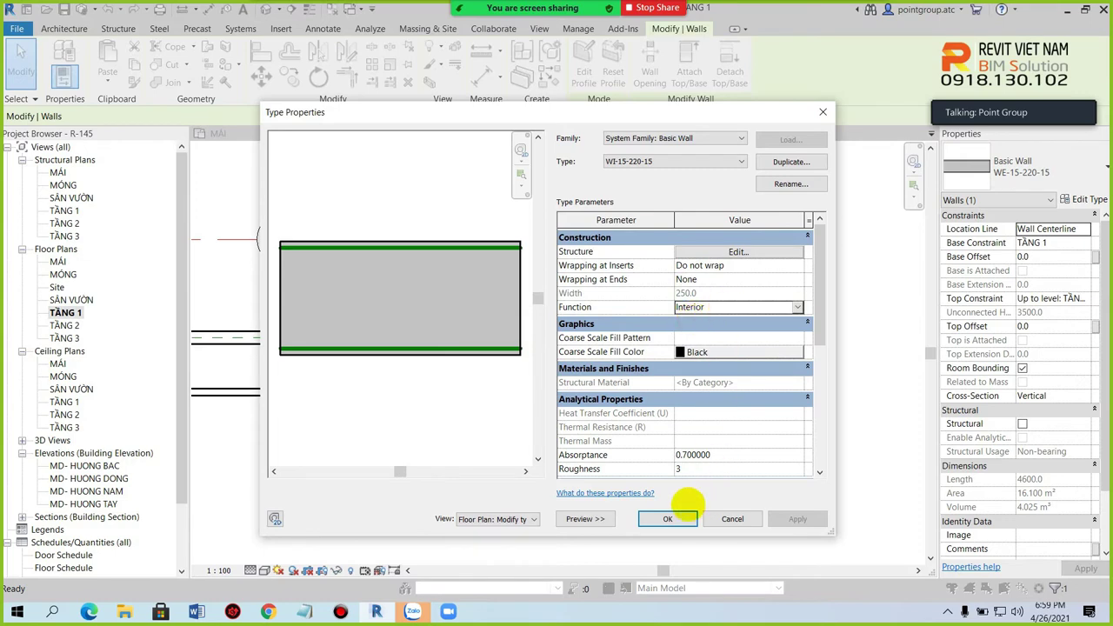
left_click(668, 518)
- Select the lower copied wall and bring up its type properties
left_click(705, 366)
left_click(674, 390)
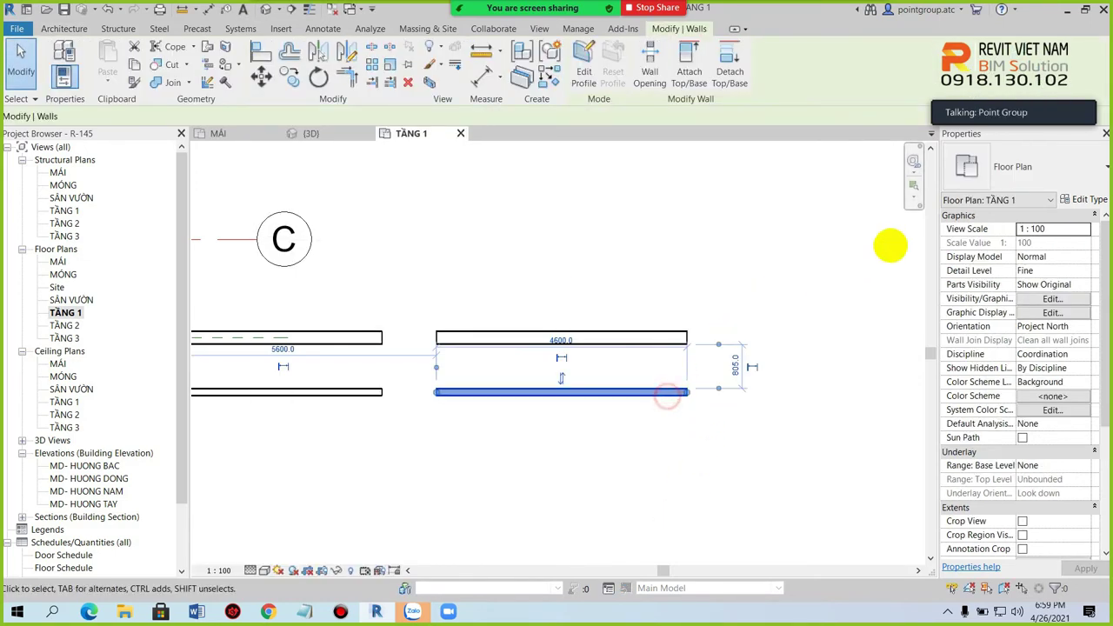
left_click(1083, 199)
- Duplicate WE-15-110-15 as WI-15-110-15, keep its layer structure, and set function to Interior
left_click(792, 162)
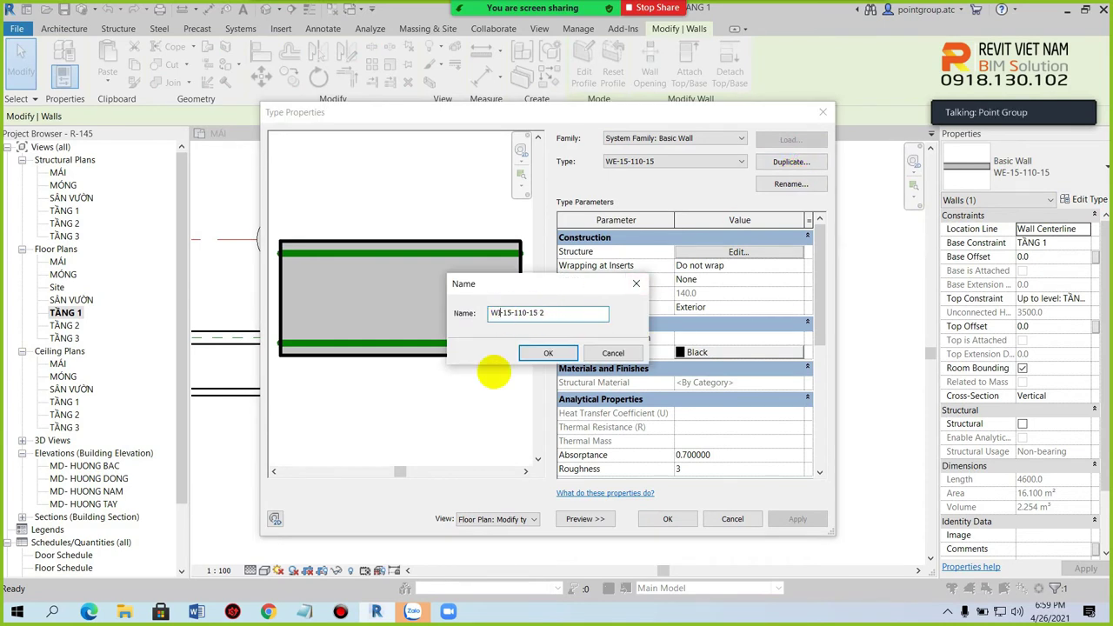
left_click(548, 320)
left_click(549, 352)
left_click(738, 252)
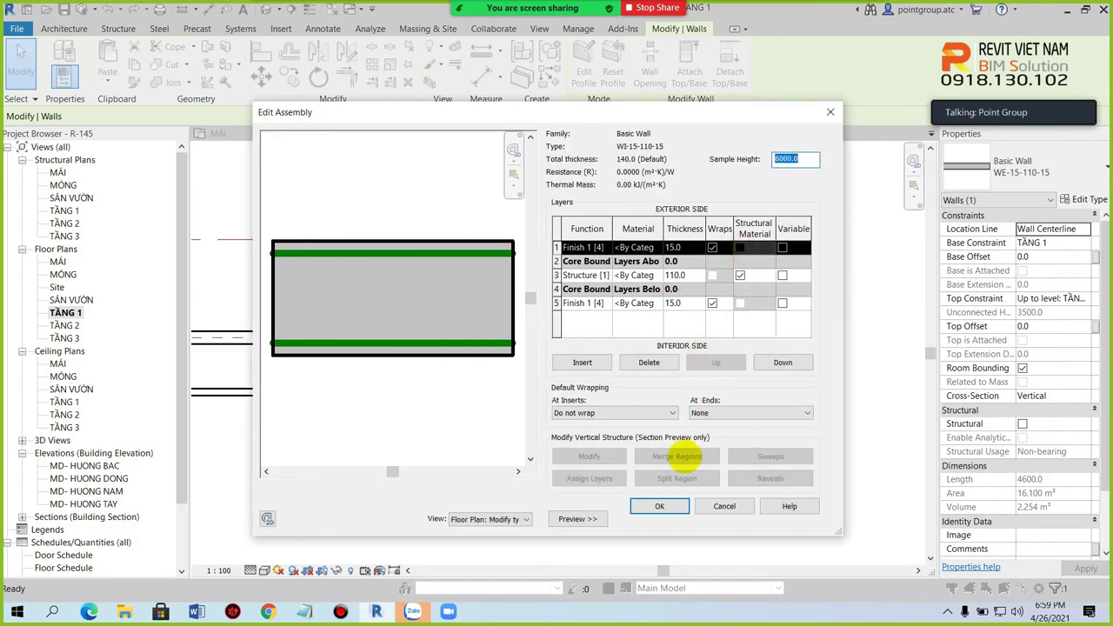
left_click(659, 506)
left_click(794, 304)
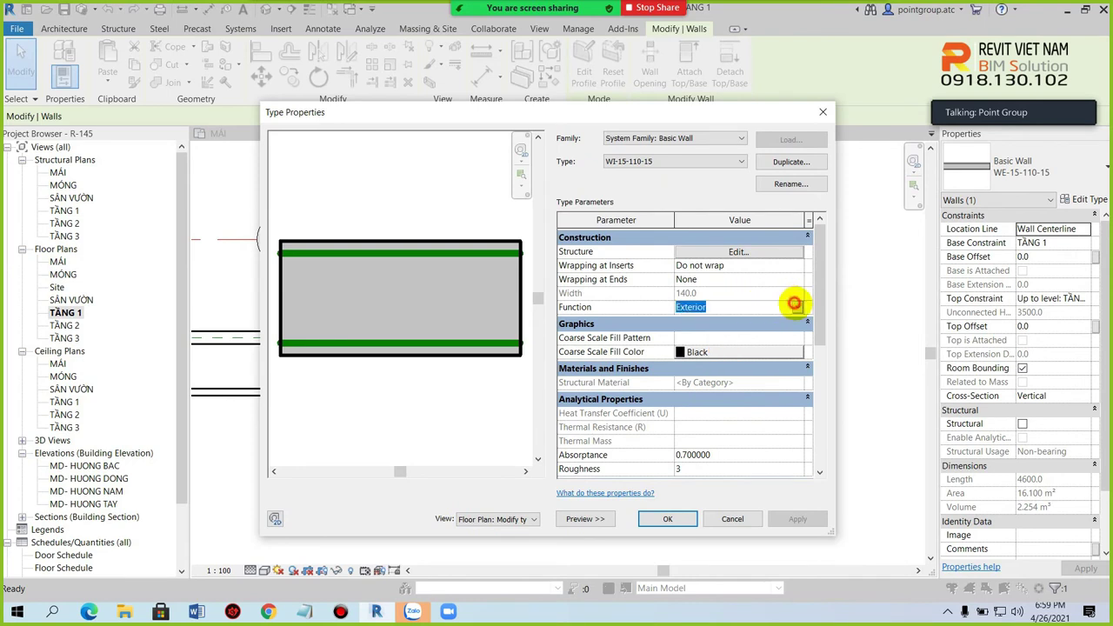
left_click(796, 306)
left_click(700, 320)
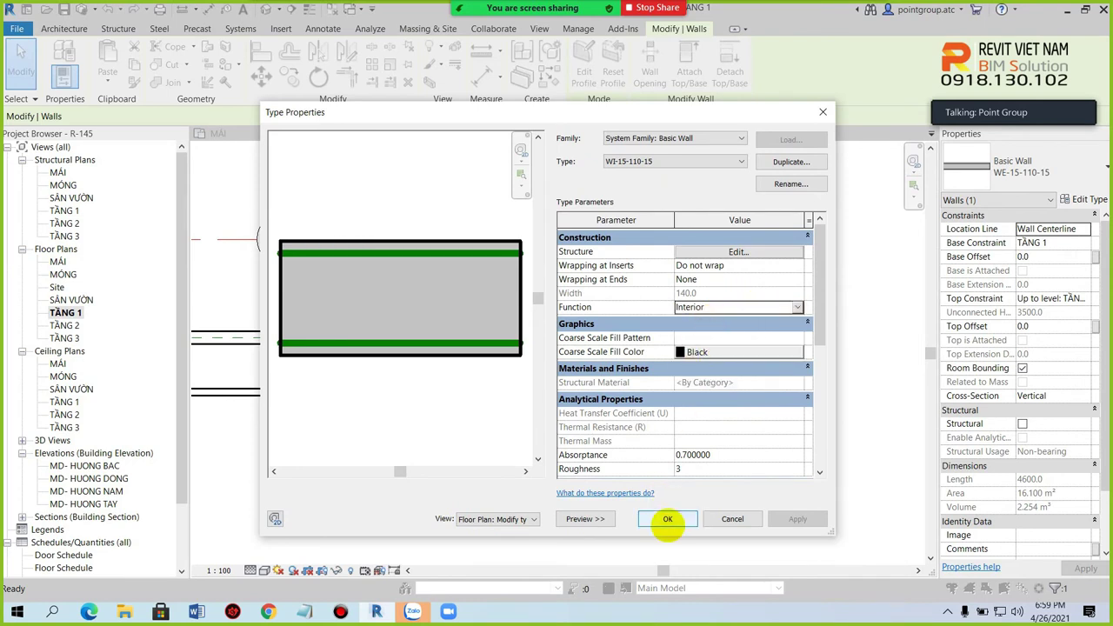
left_click(667, 520)
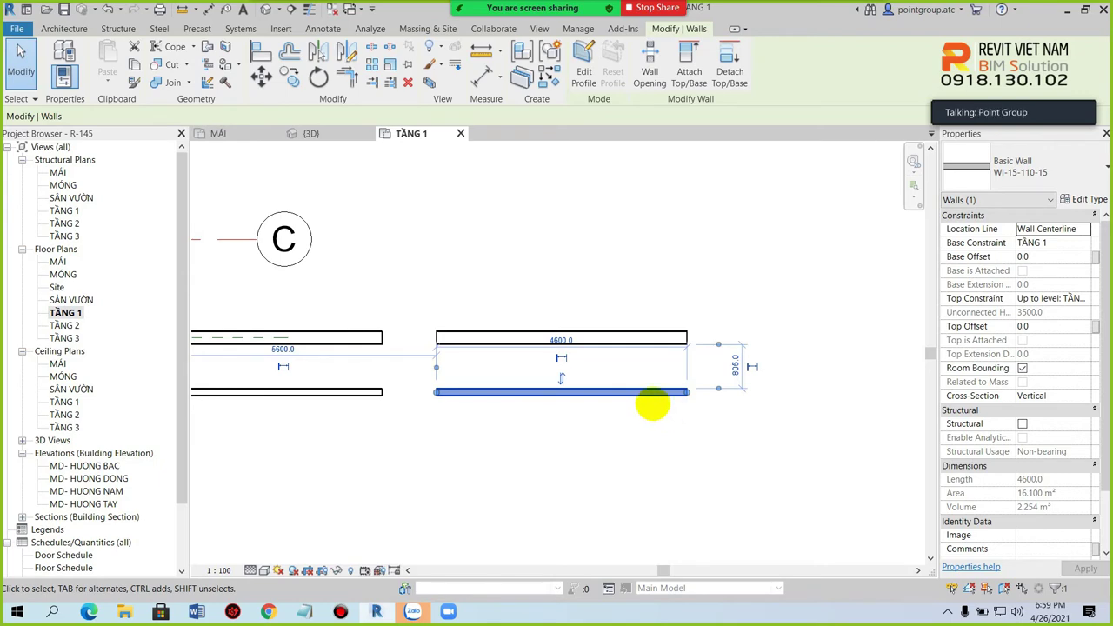
- Select the upper-right WI-15-220-15 wall near grids B, C and 4
middle_click_drag(605, 448, 611, 415)
scroll(612, 415, "down", 2)
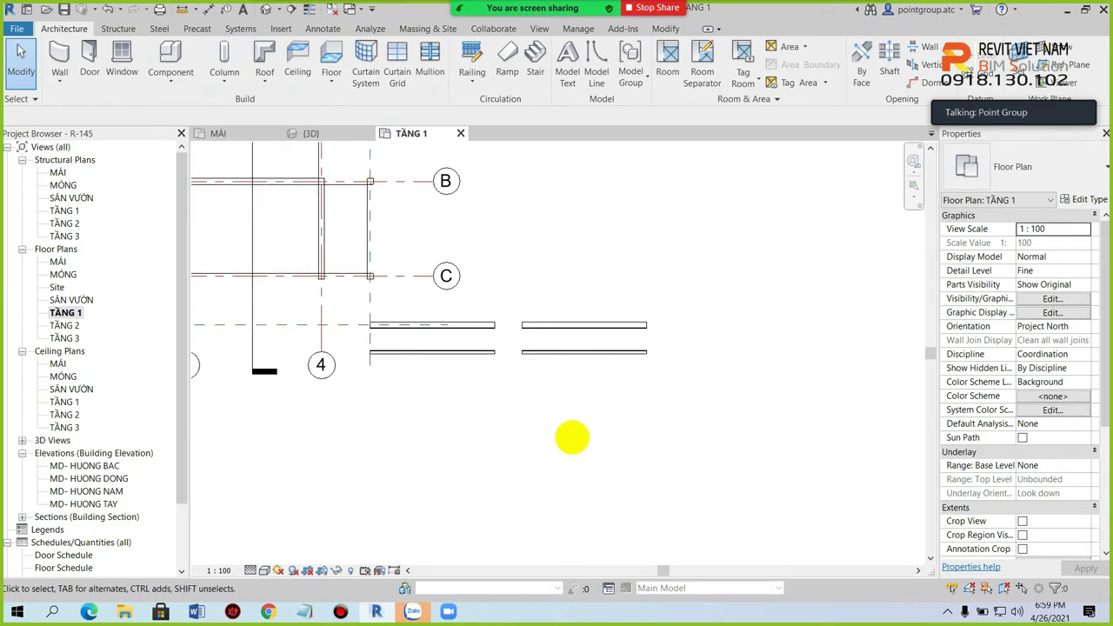
scroll(591, 402, "down", 1)
scroll(590, 344, "up", 3)
scroll(591, 350, "down", 1)
scroll(579, 385, "up", 3)
scroll(579, 340, "down", 1)
scroll(588, 369, "down", 1)
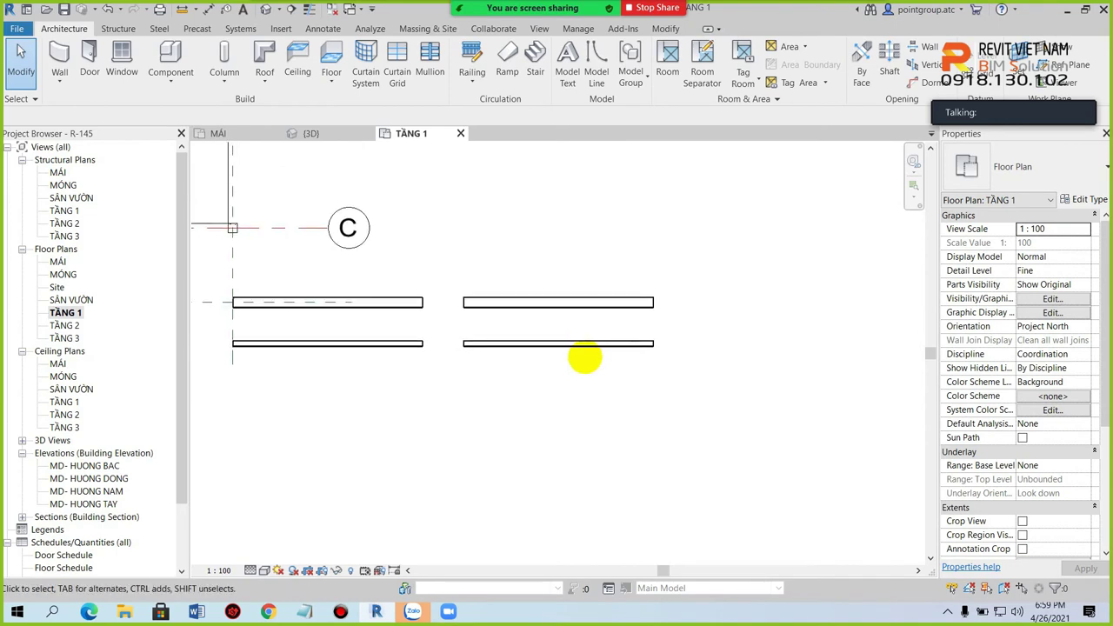
scroll(572, 345, "up", 2)
left_click(544, 348)
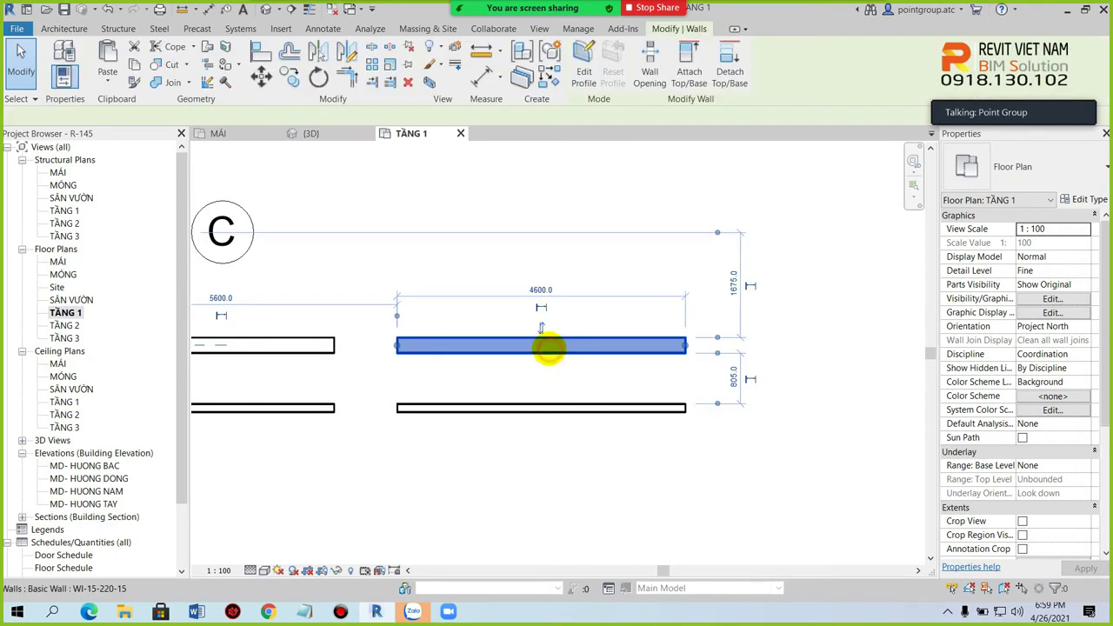
middle_click_drag(541, 348, 529, 373)
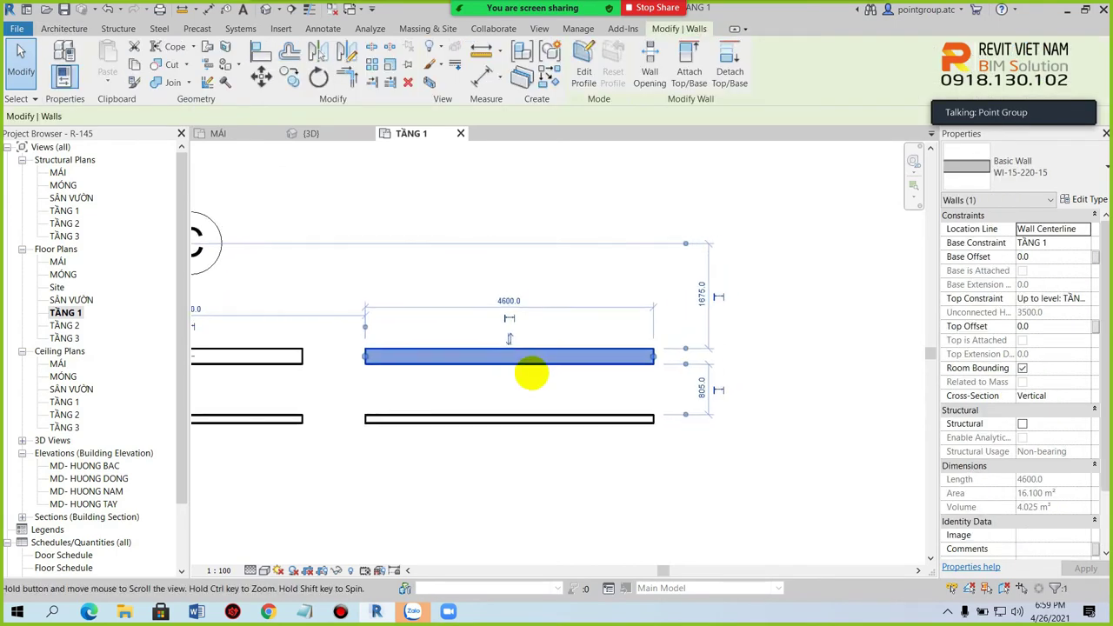
left_click(531, 375)
left_click(534, 353)
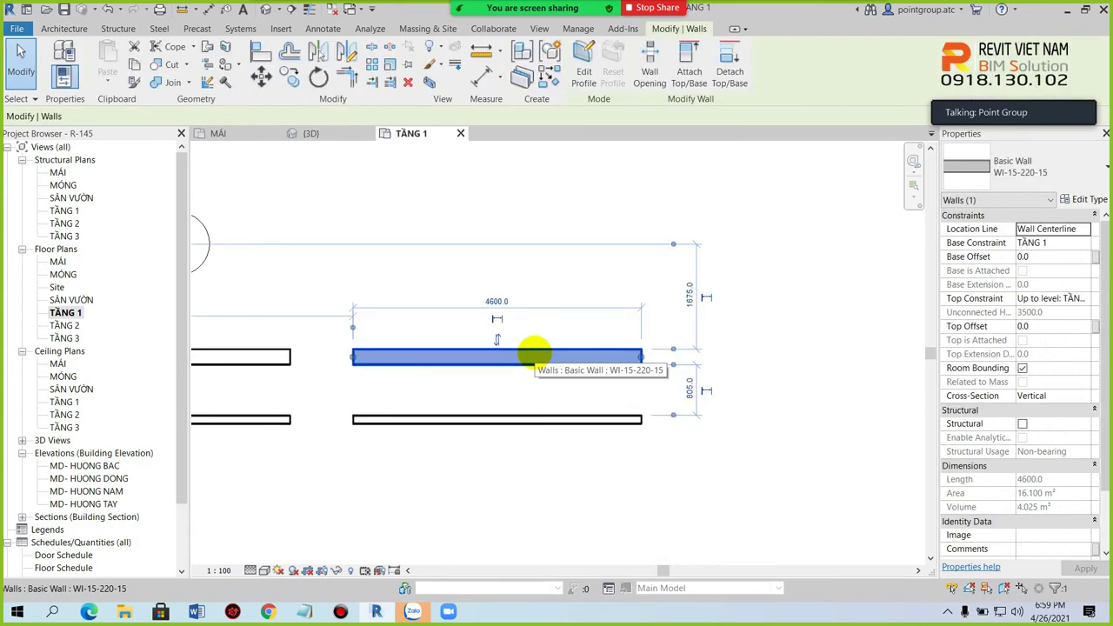
- Copy the wall with CO and place the copy above the original
key("c")
key("o")
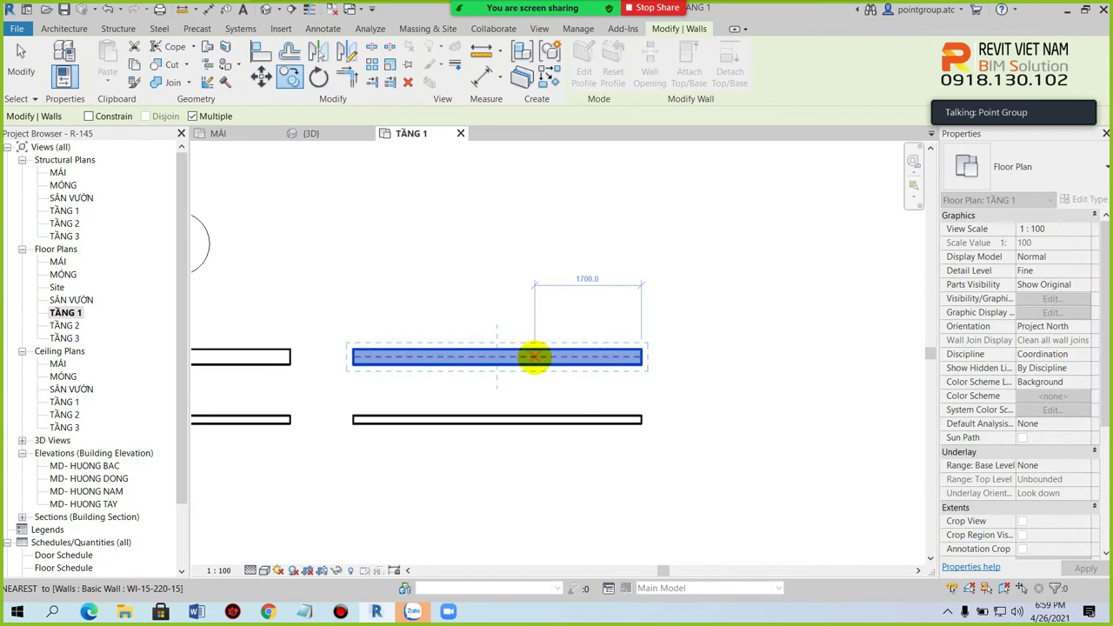
left_click(529, 359)
left_click(534, 248)
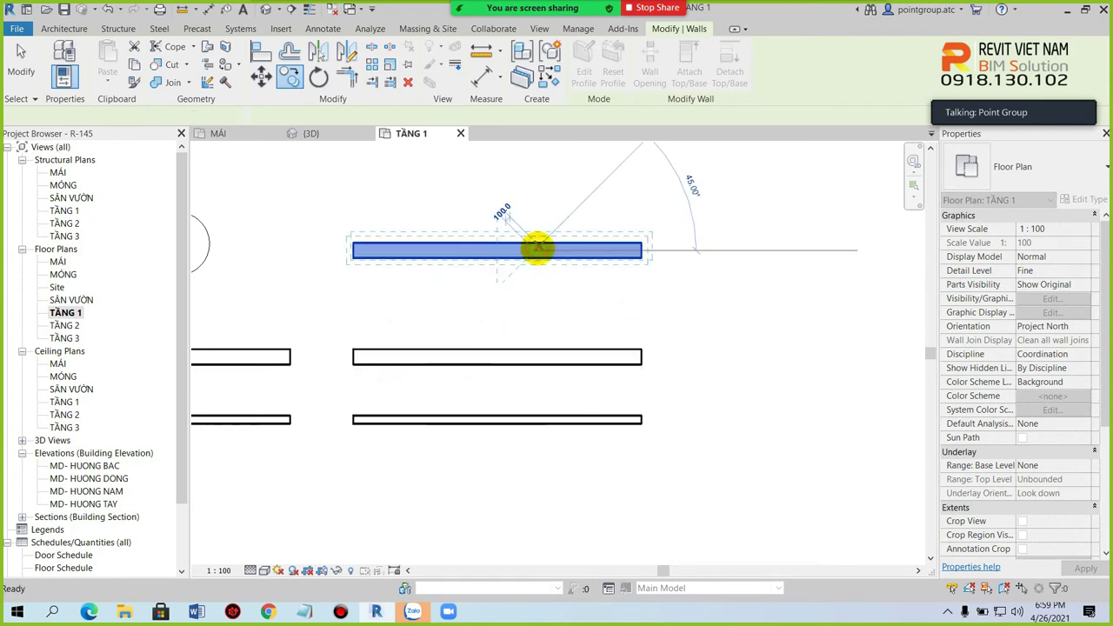
scroll(534, 250, "up", 2)
key("Escape")
- Select the new wall copy and start duplicating its wall type
left_click(539, 254)
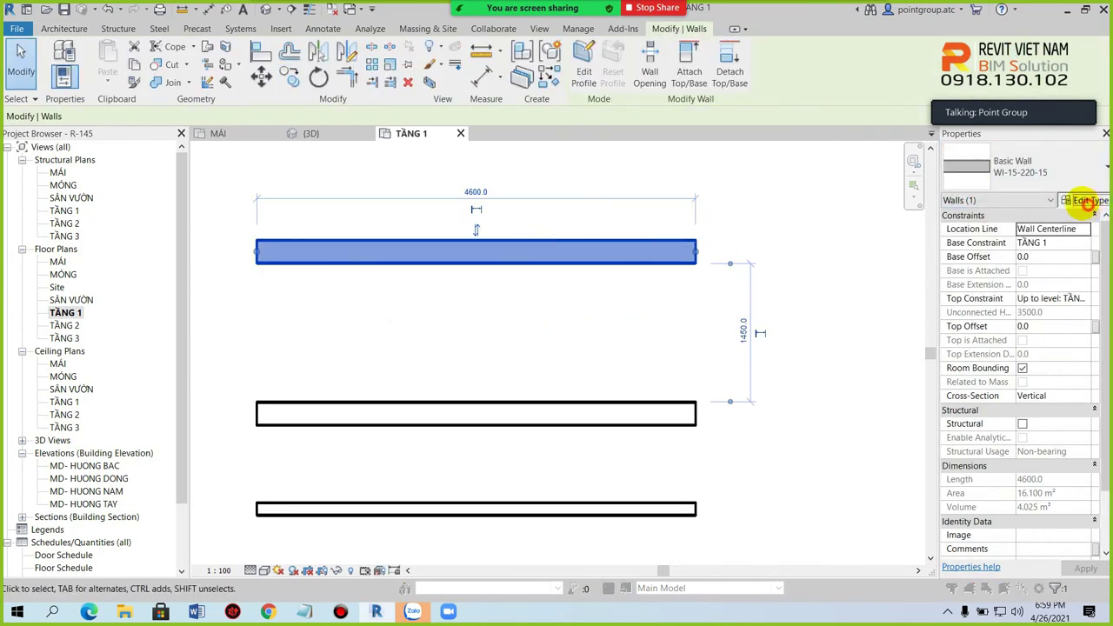
left_click(1089, 199)
left_click(792, 162)
- Name the duplicated wall type WE-15-200-15- XMCL
left_click(504, 315)
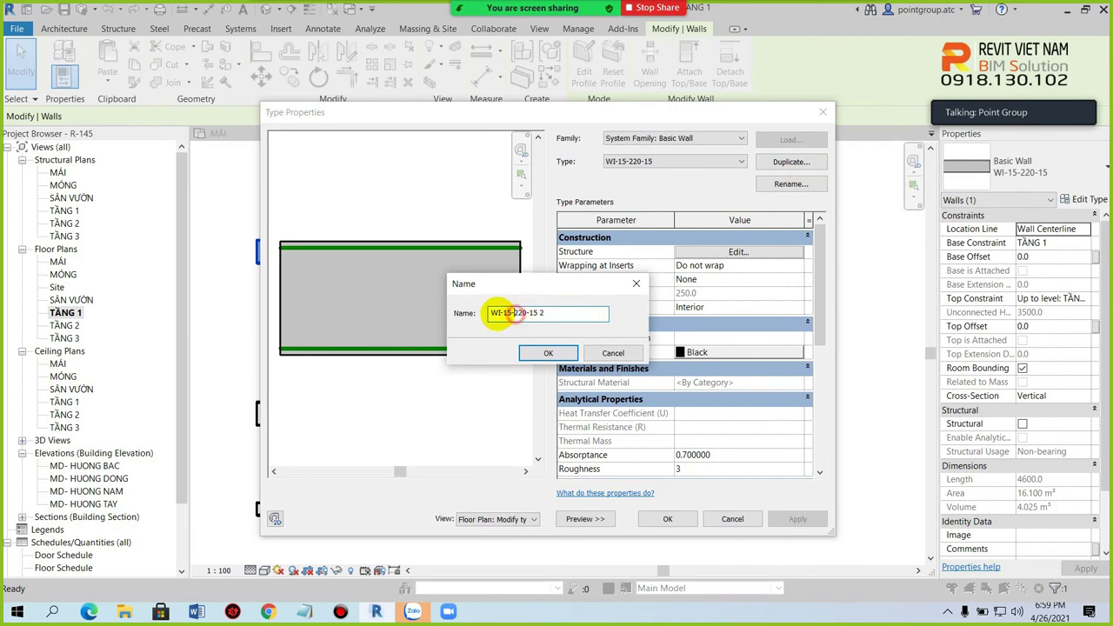
left_click_drag(503, 315, 470, 317)
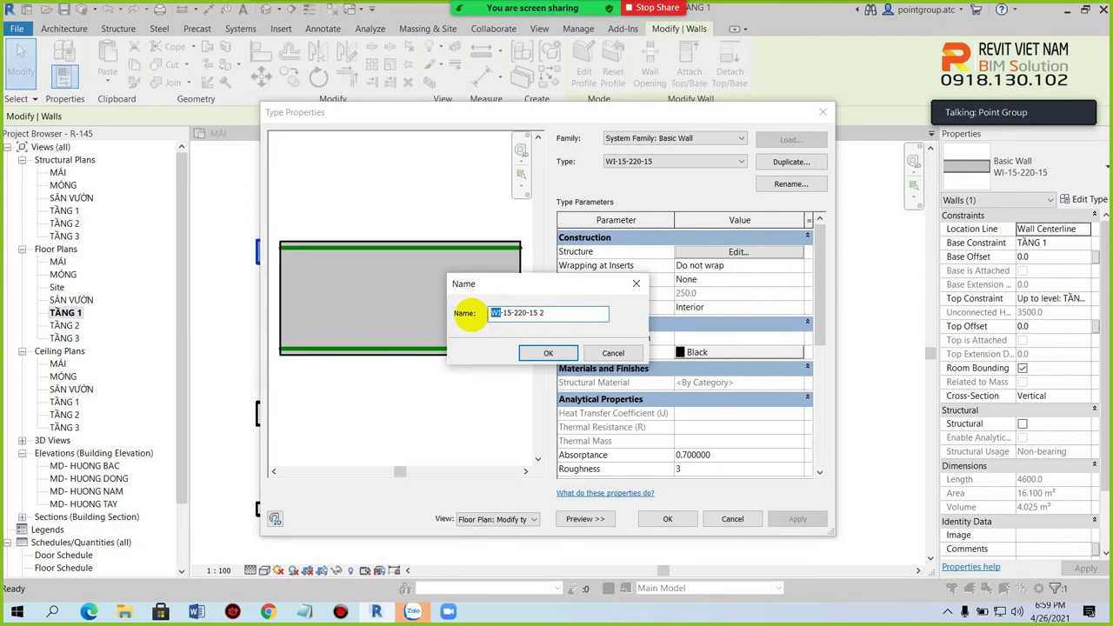
type("xmc")
key("BackSpace")
key("BackSpace")
key("BackSpace")
key("BackSpace")
type("CMCL")
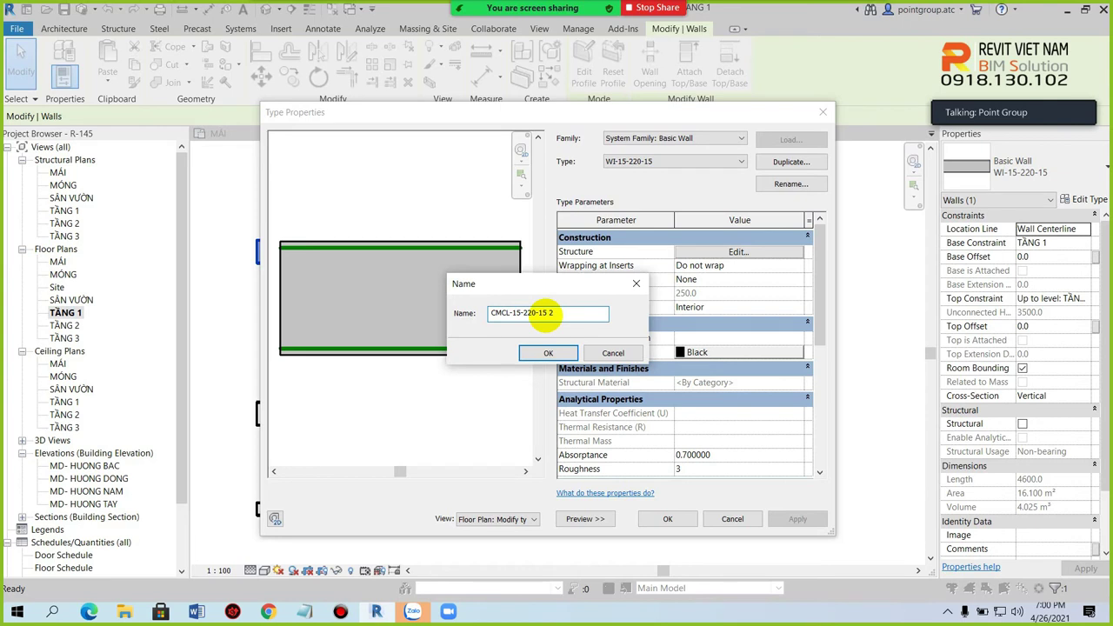
double_click(530, 313)
type("14")
left_click(579, 314)
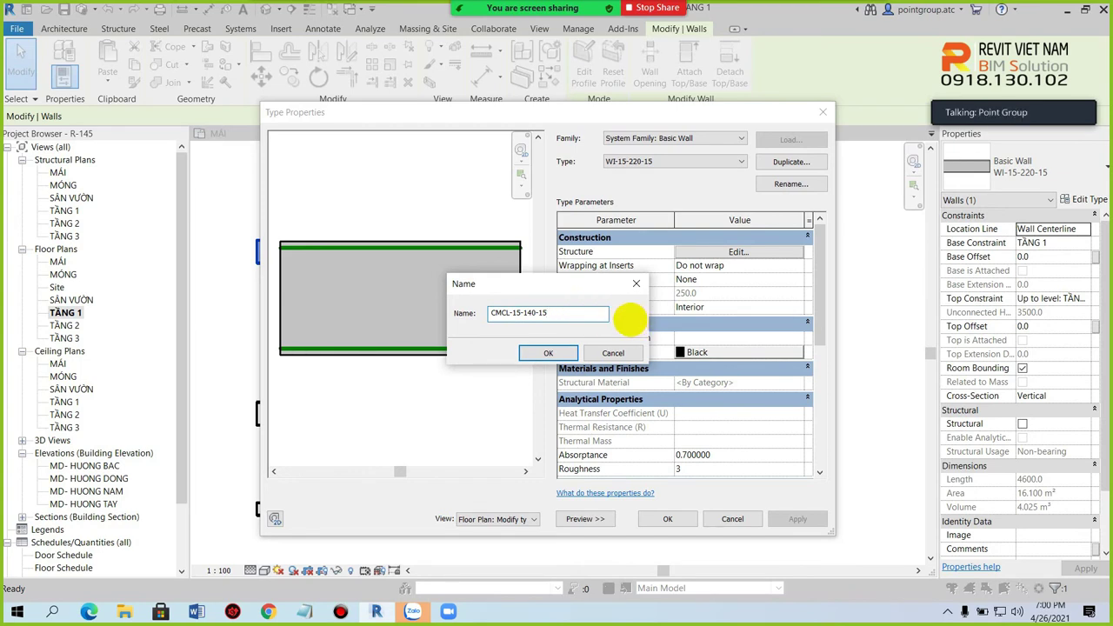
left_click_drag(537, 313, 527, 314)
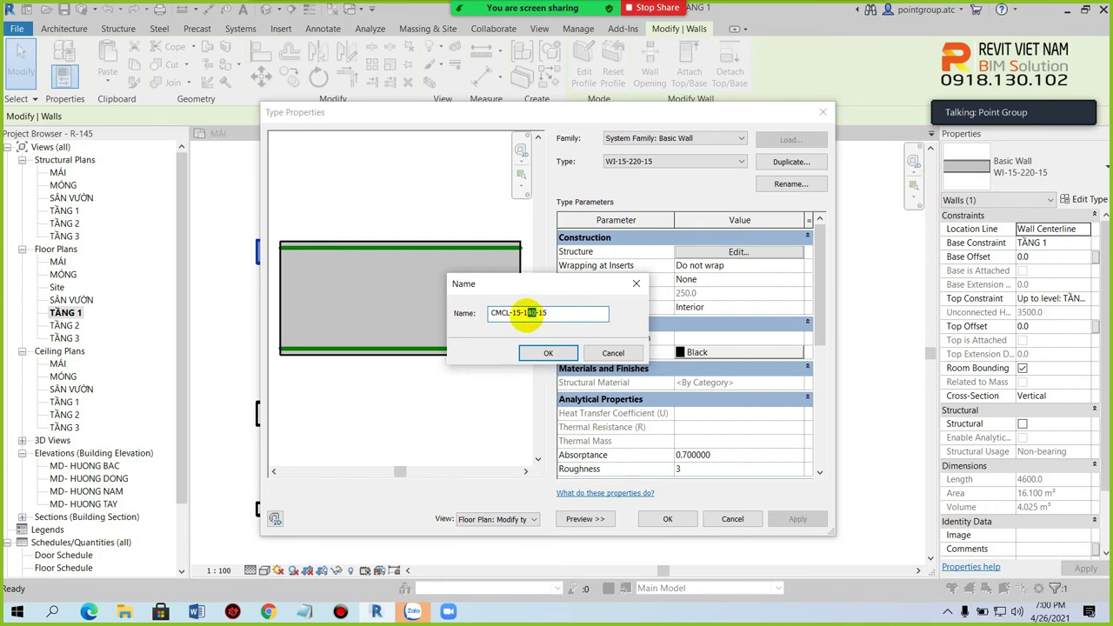
type("00")
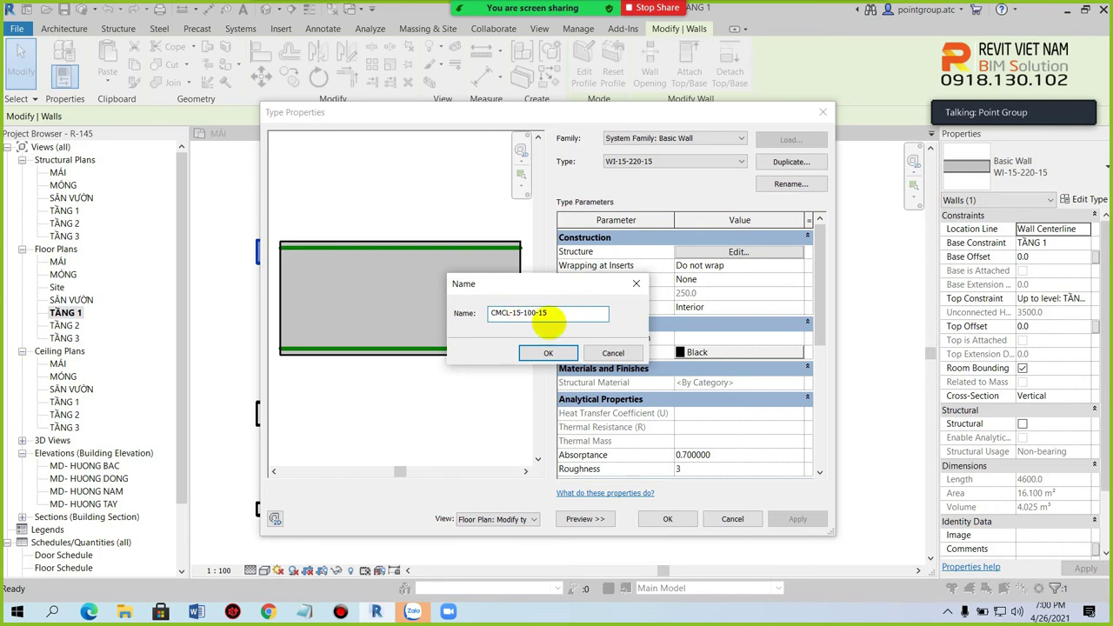
left_click(559, 321)
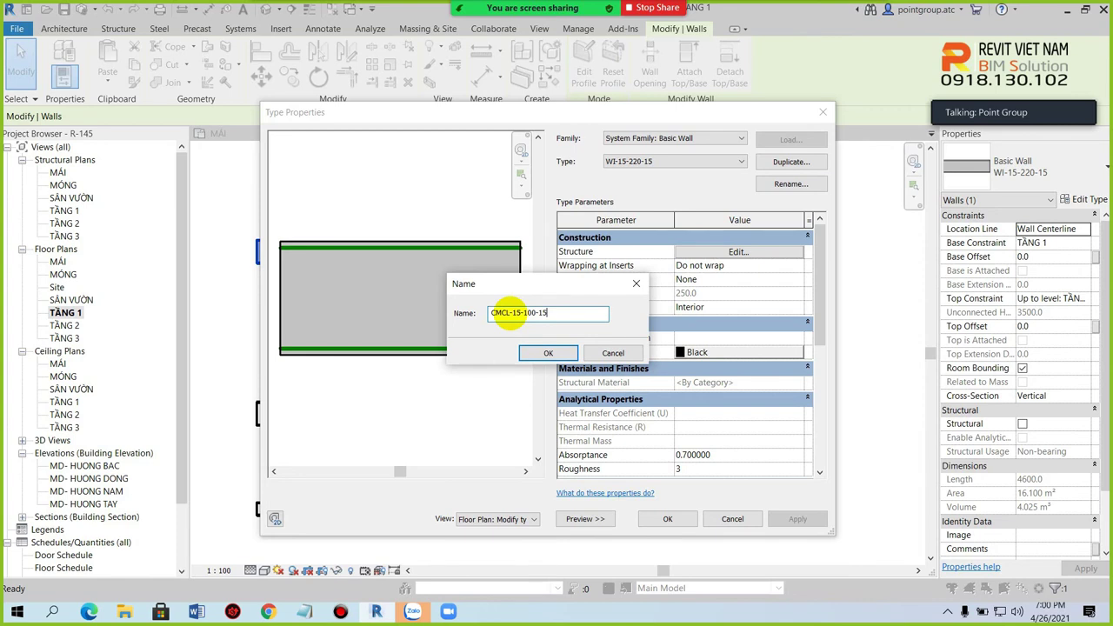
left_click_drag(511, 313, 476, 316)
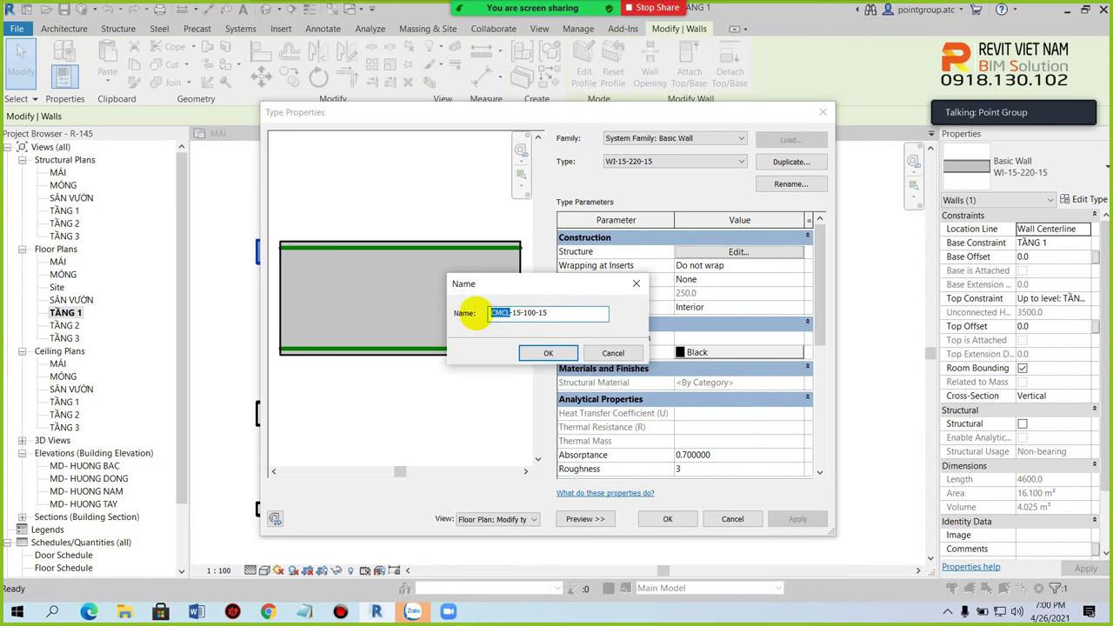
type("WE")
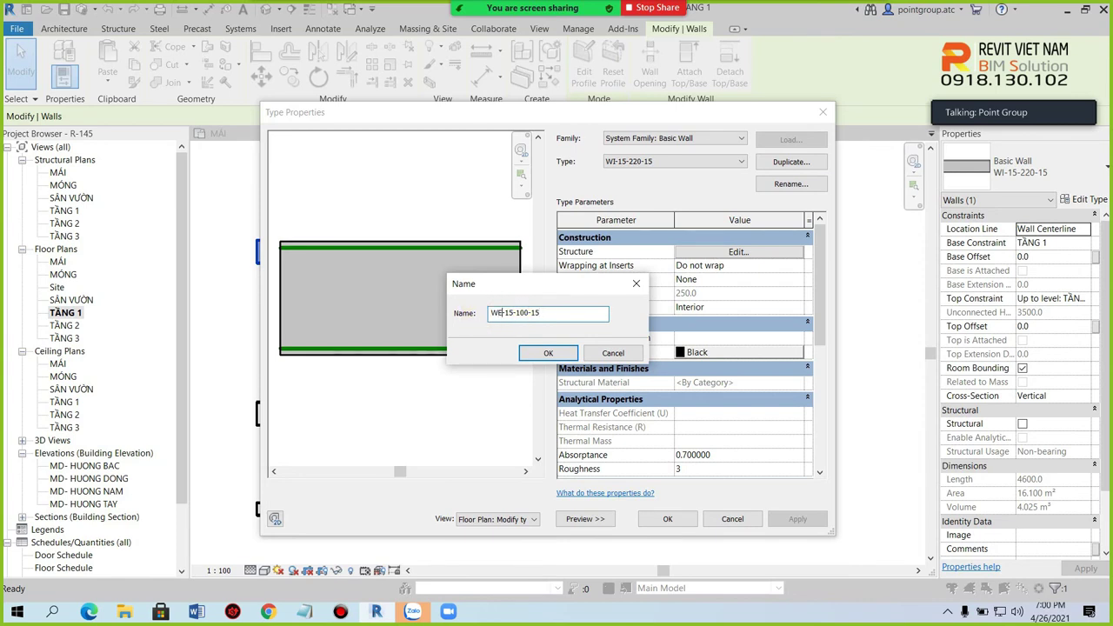
left_click_drag(516, 313, 533, 317)
type("200")
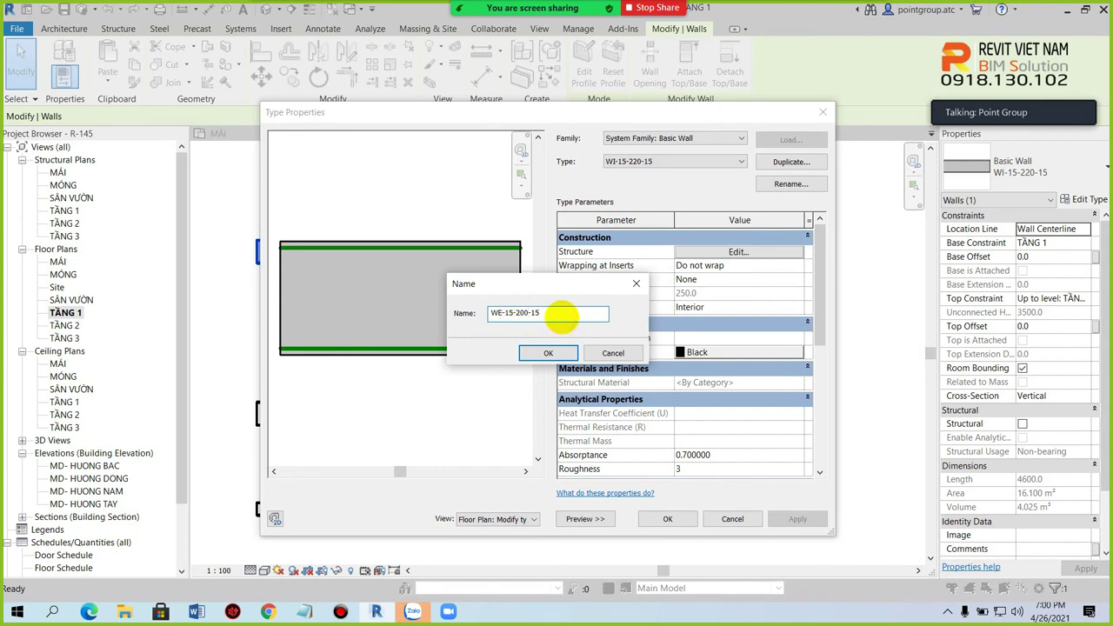
type("- XMCL")
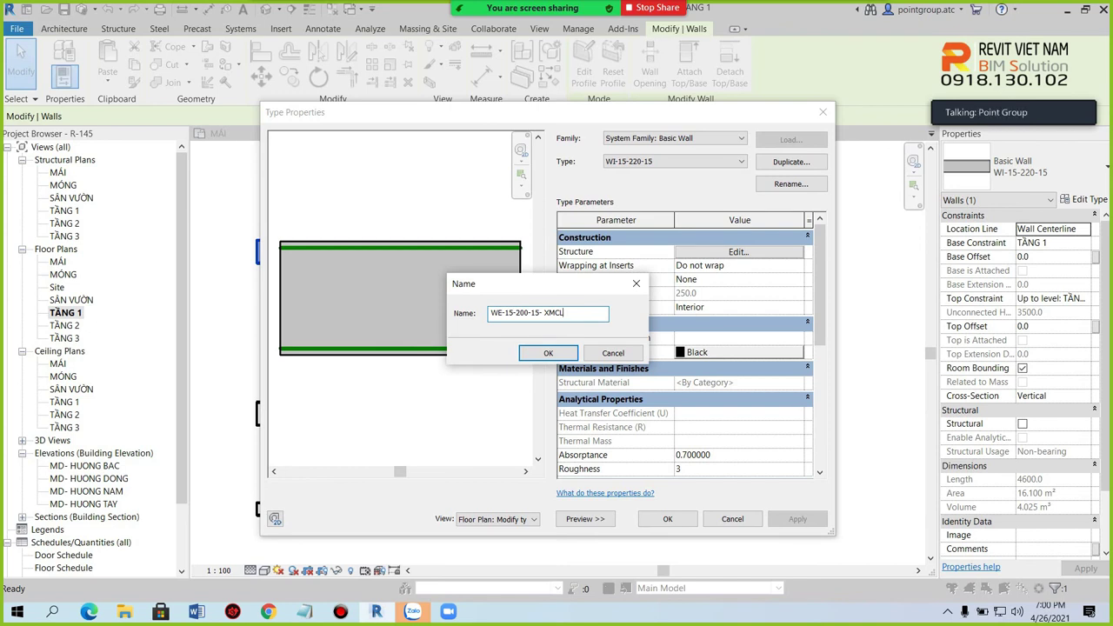
left_click(548, 353)
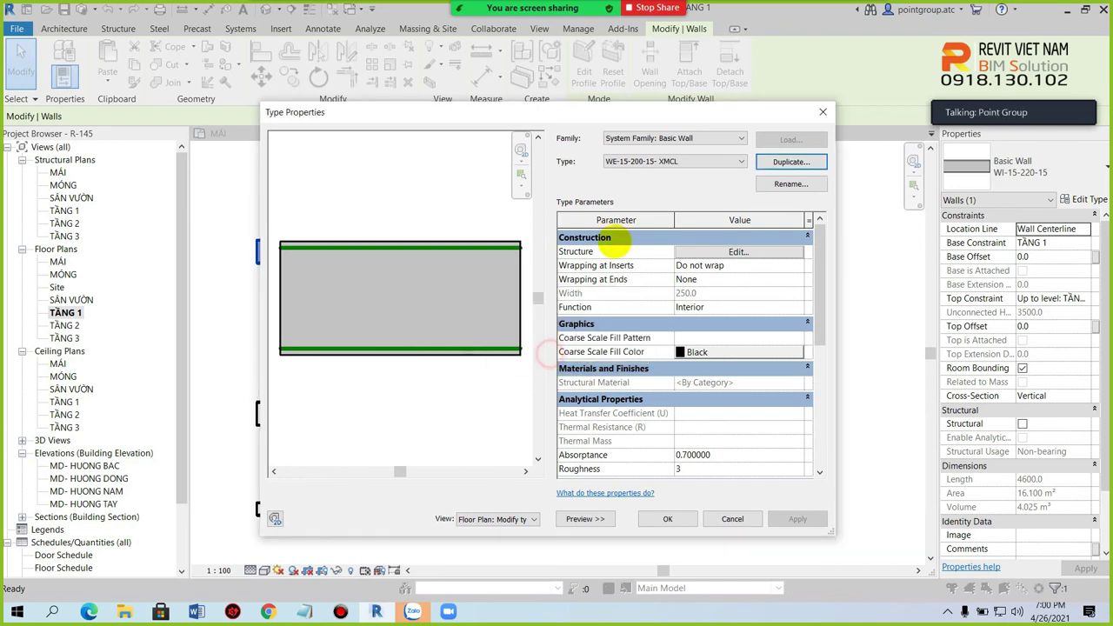
- Set the new type's function to Exterior and apply it to the top wall
left_click(791, 307)
left_click(698, 328)
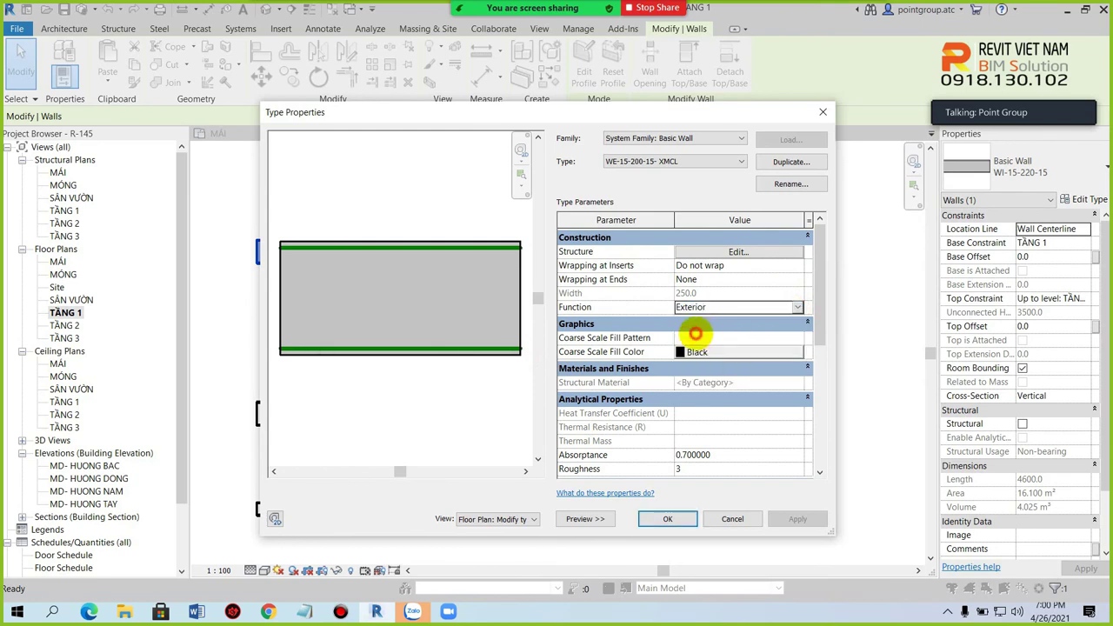
left_click(668, 518)
left_click(632, 273)
left_click(628, 271)
key("Escape")
scroll(609, 283, "down", 3)
- Switch to the {3D} view and zoom in on the five walls between TẦNG 1 and TẦNG 2
scroll(632, 293, "down", 2)
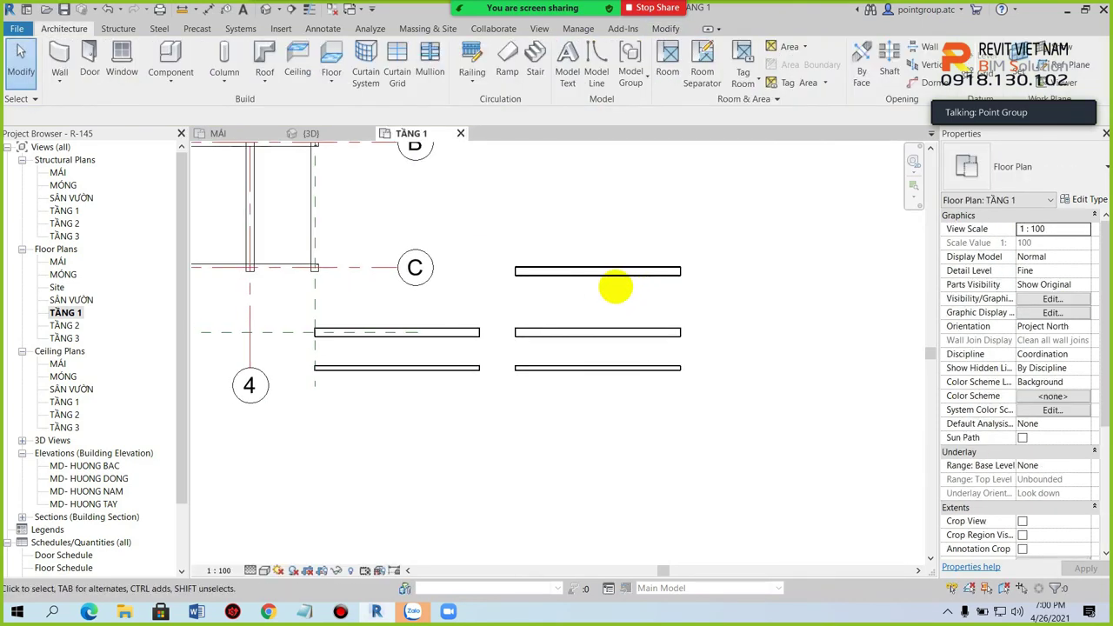
scroll(637, 321, "down", 2)
scroll(637, 321, "up", 2)
scroll(616, 326, "up", 2)
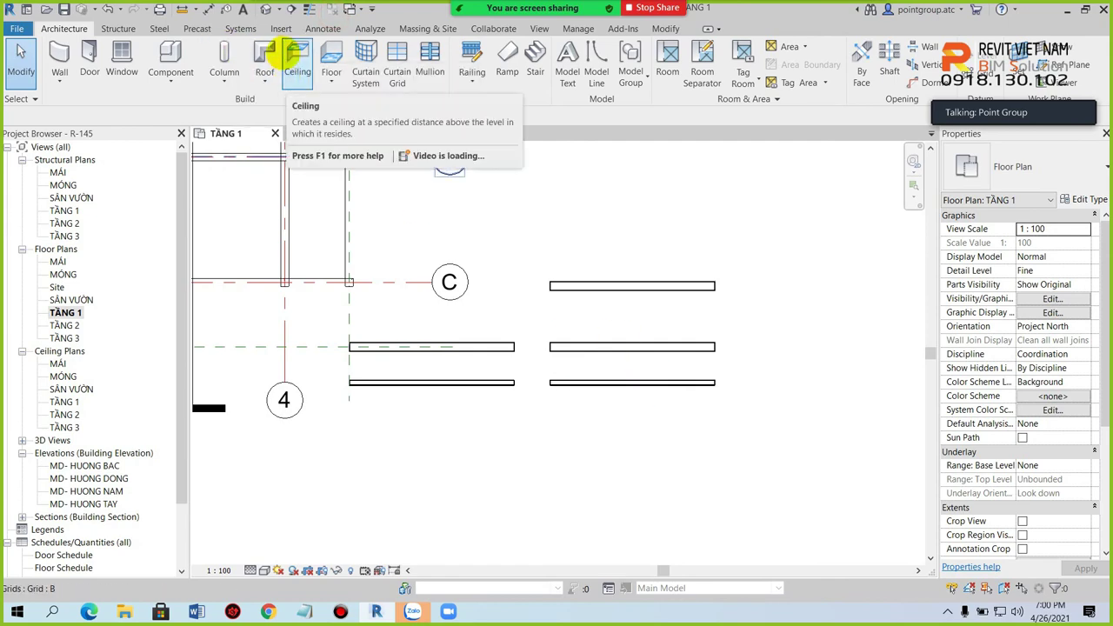
left_click(266, 9)
scroll(709, 339, "up", 5)
scroll(763, 378, "up", 1)
scroll(609, 330, "up", 2)
left_click(585, 310)
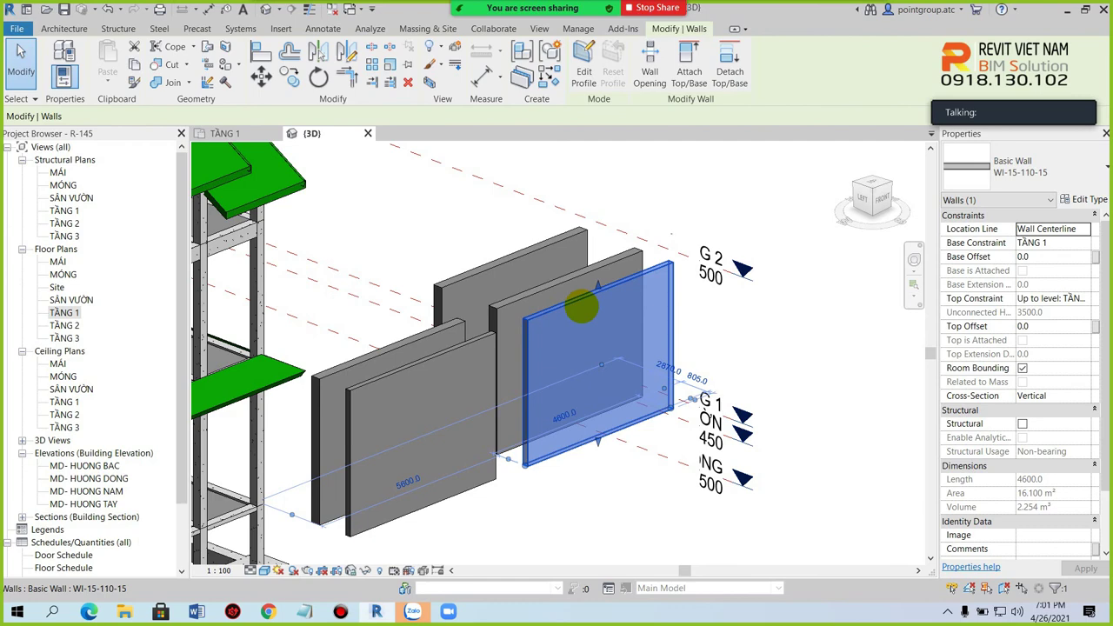
left_click(750, 327)
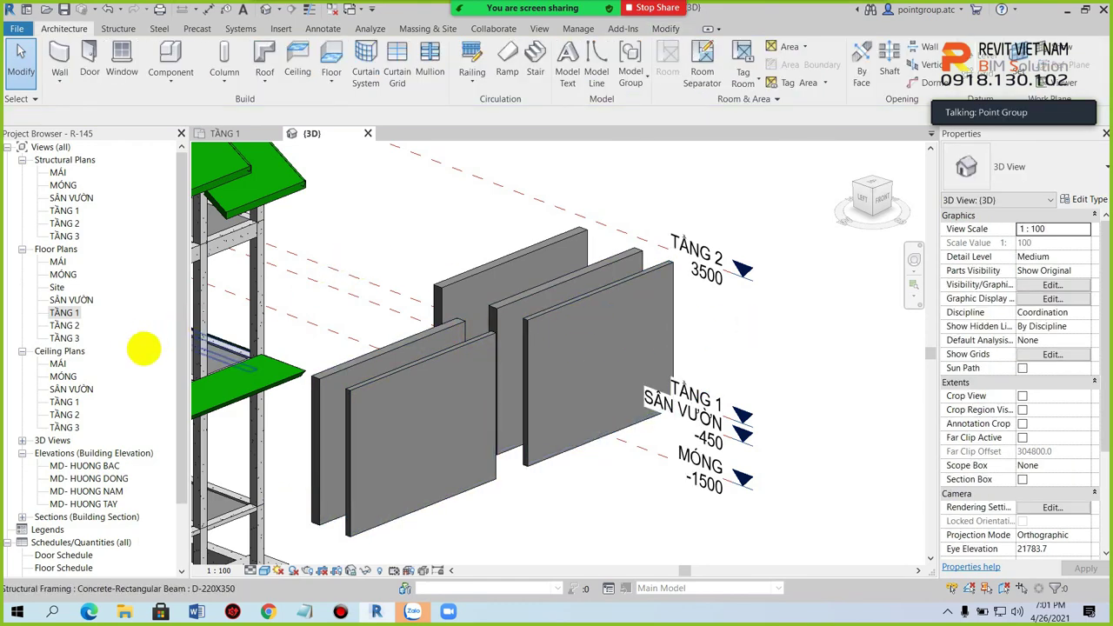